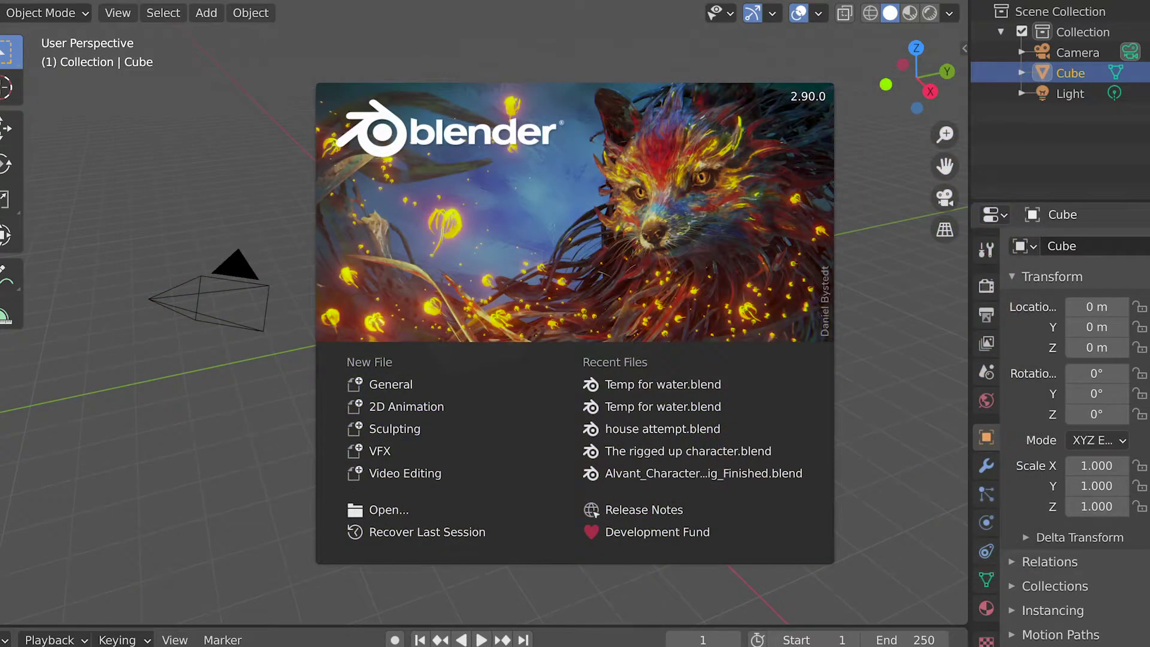
Step: Duplicate the cube and scale the copy up to about four times its size
left_click(445, 416)
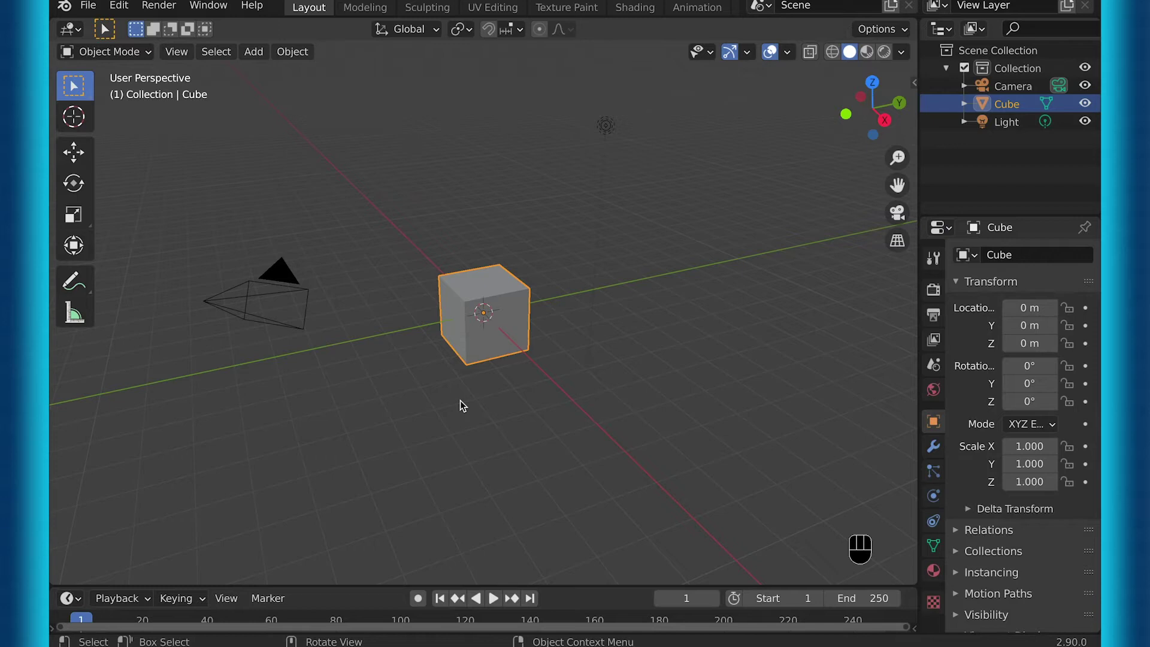
key("shift+d")
key("s")
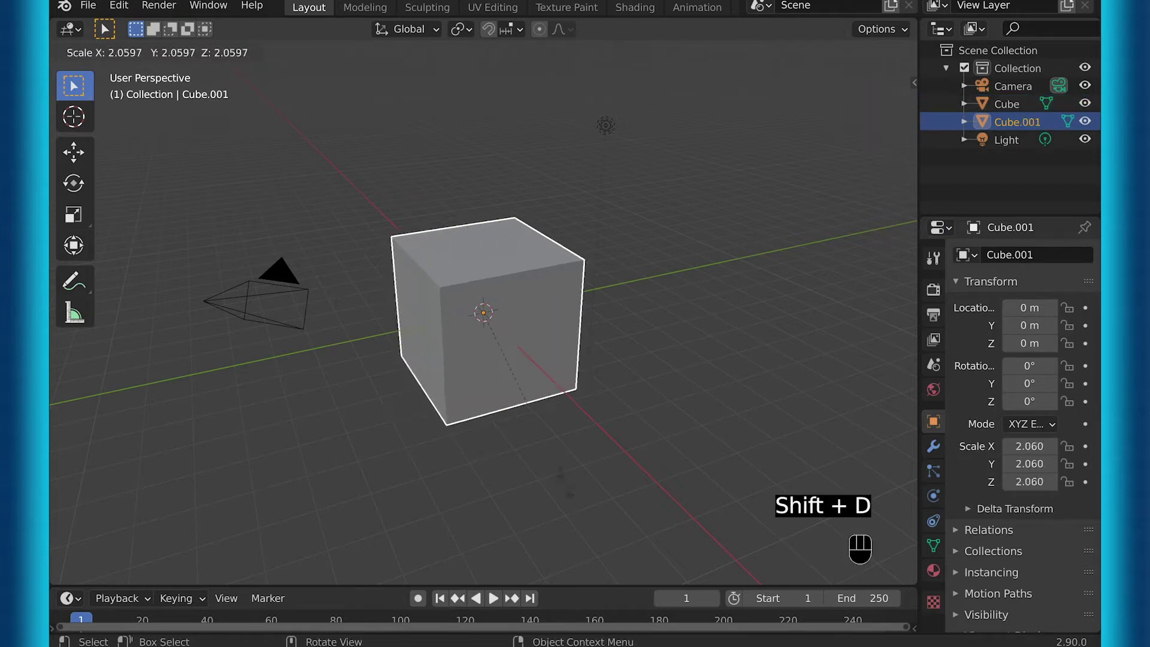
mouse_move(619, 81)
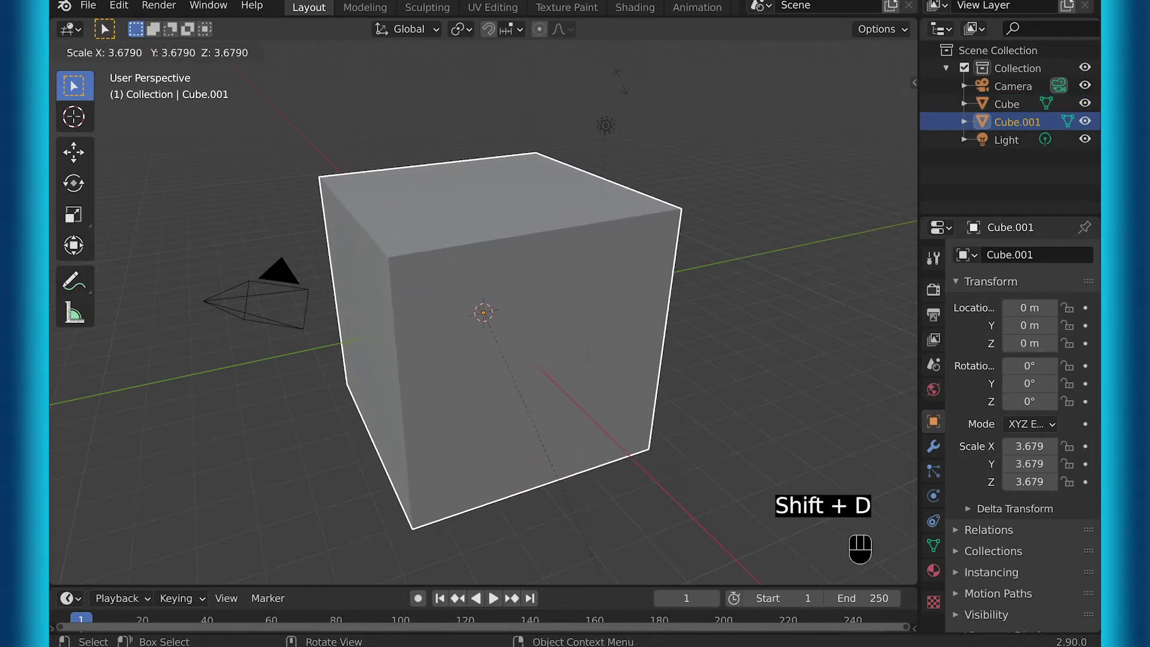
left_click(644, 111)
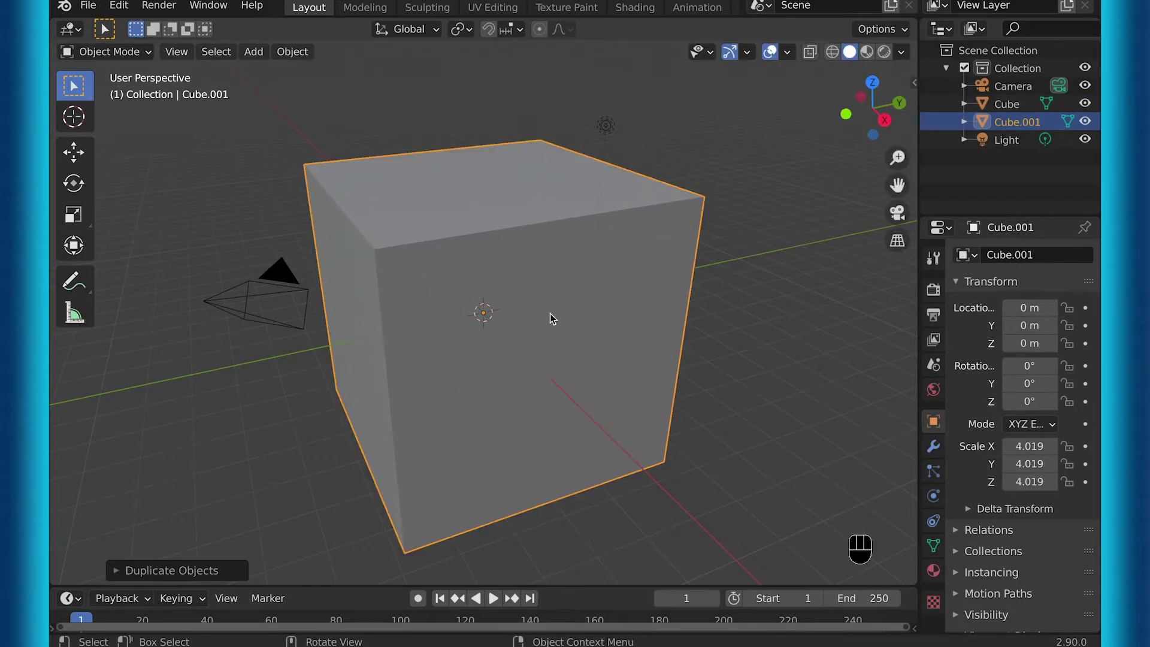
Step: Give the large cube Fluid physics as a domain of type Liquid
left_click(934, 445)
left_click(934, 497)
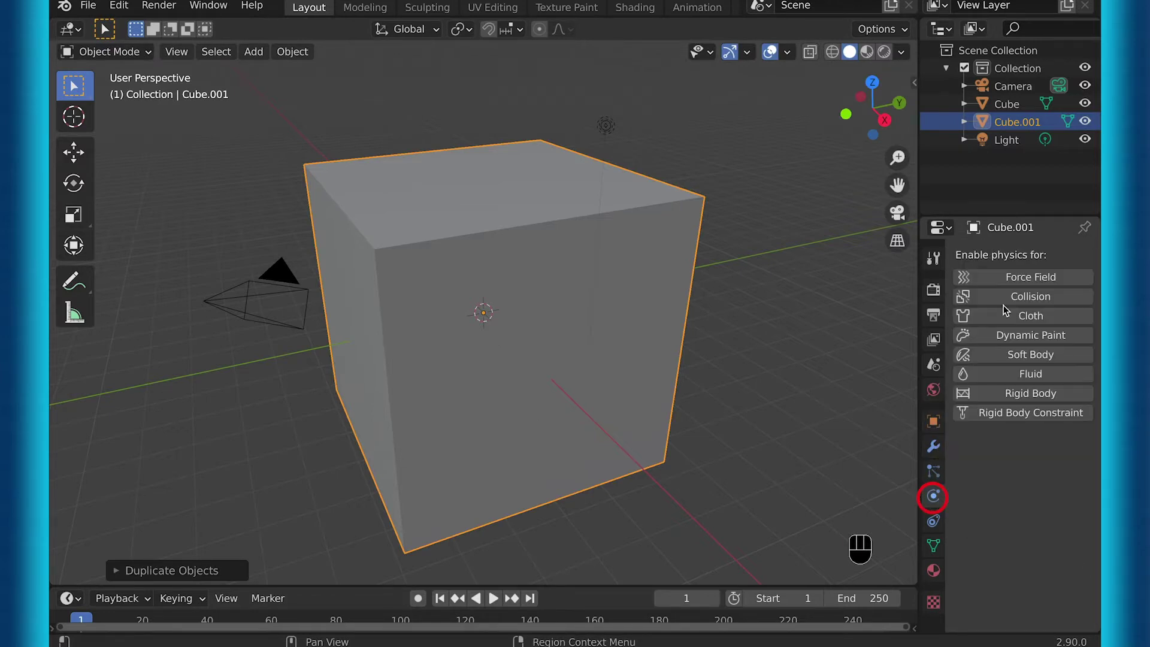
left_click(1016, 376)
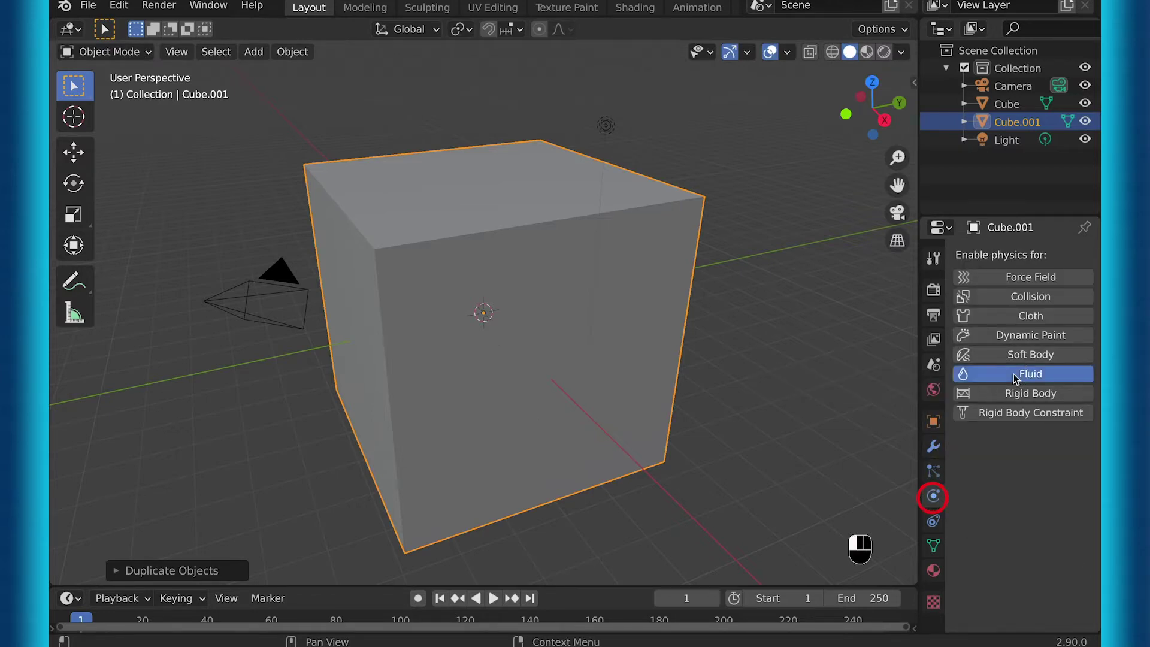
left_click(1022, 469)
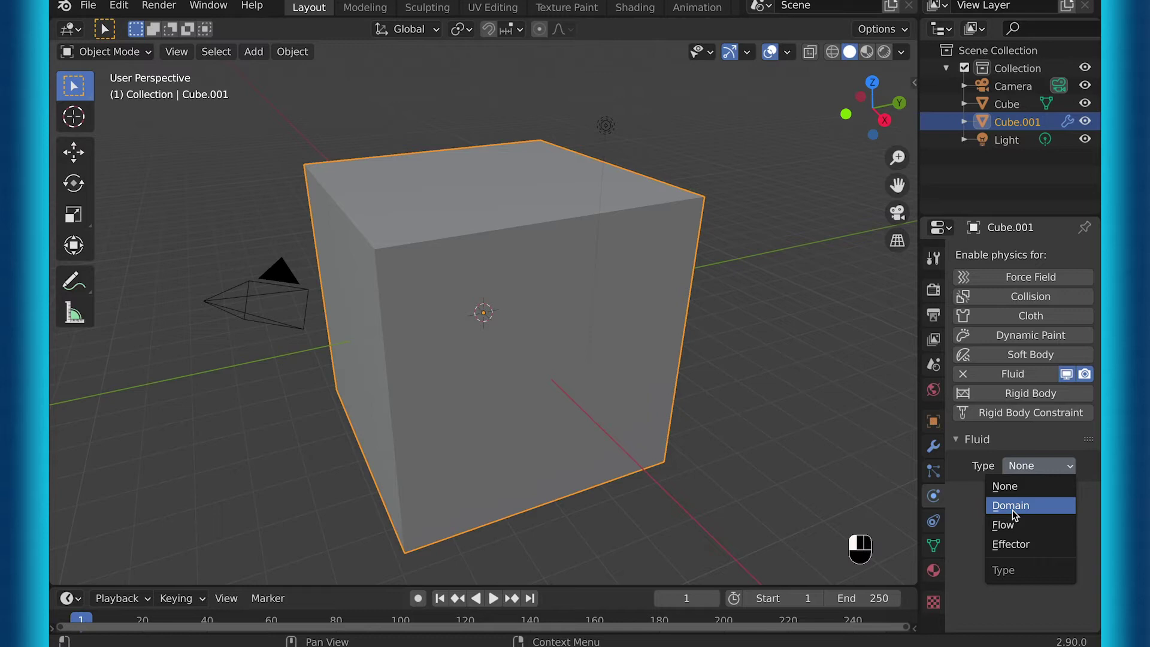
left_click(1012, 509)
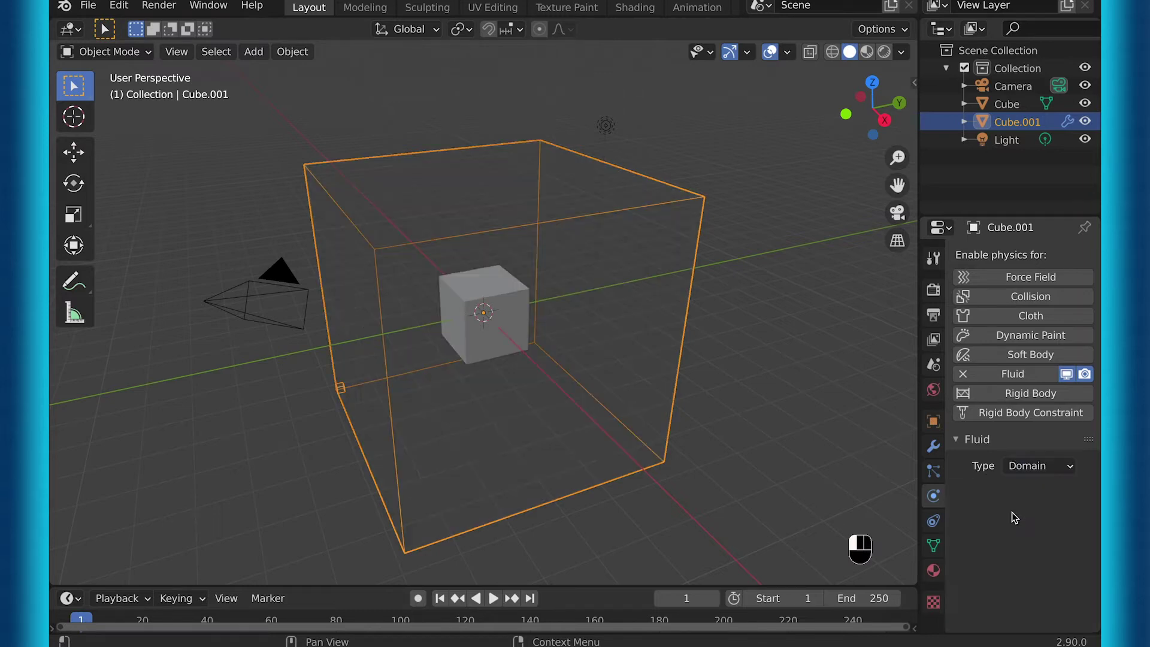
scroll(1013, 503, "down", 3)
left_click(1013, 464)
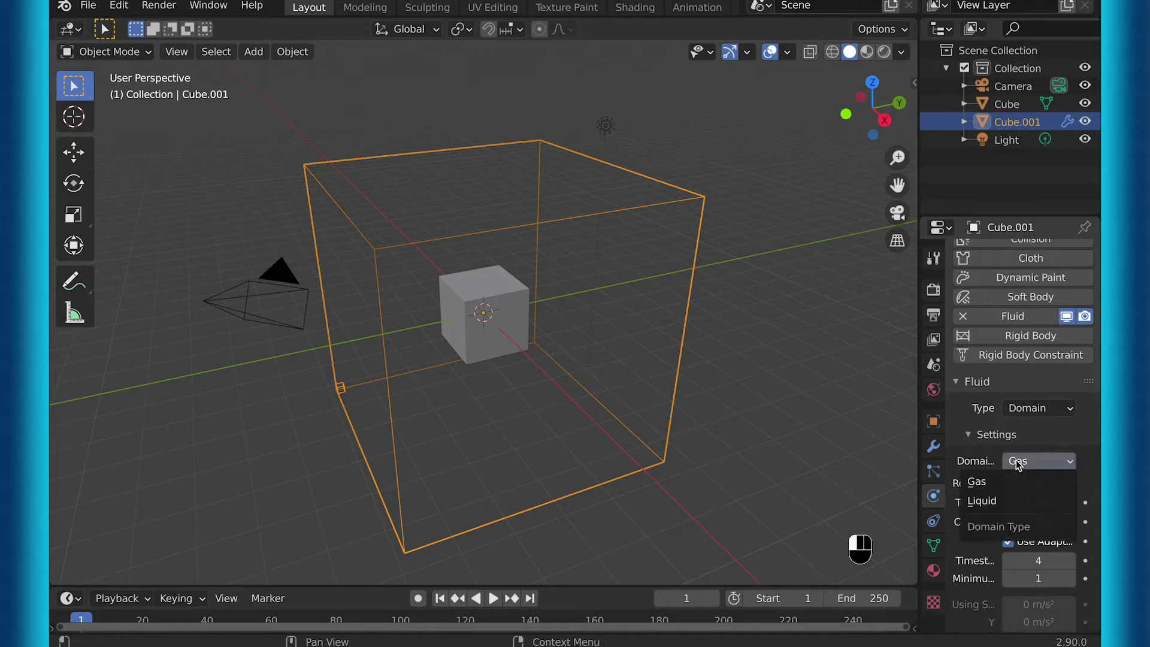
left_click(1003, 502)
Step: Enable mesh generation on the liquid domain and set its cache type to All
scroll(996, 483, "down", 8)
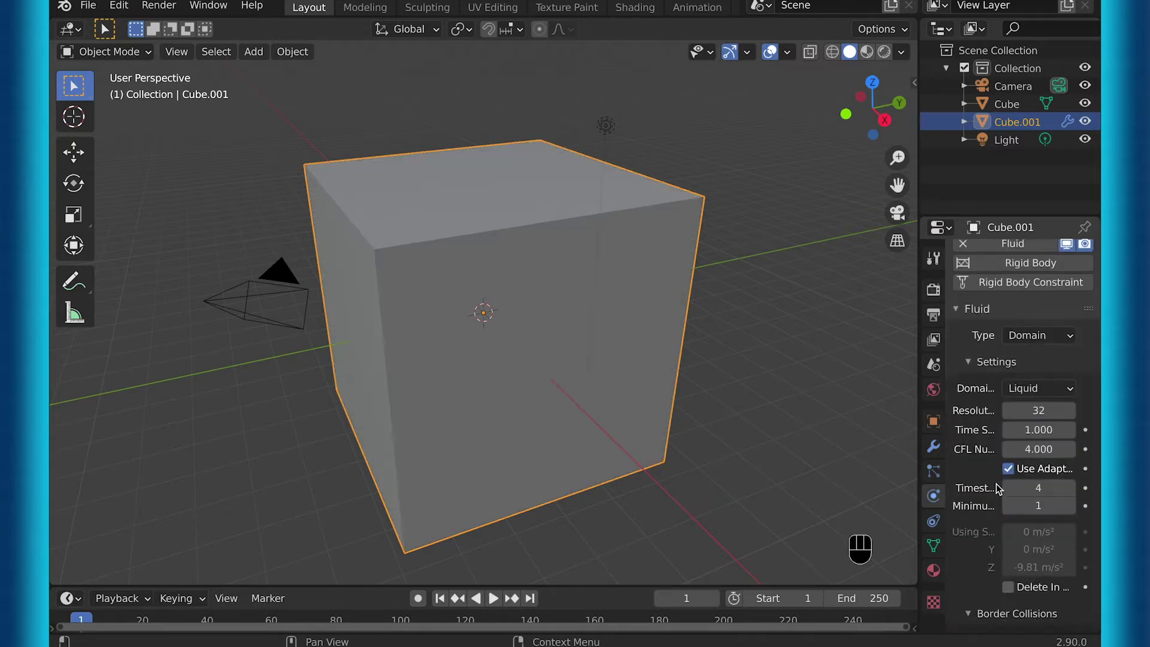
scroll(997, 483, "down", 12)
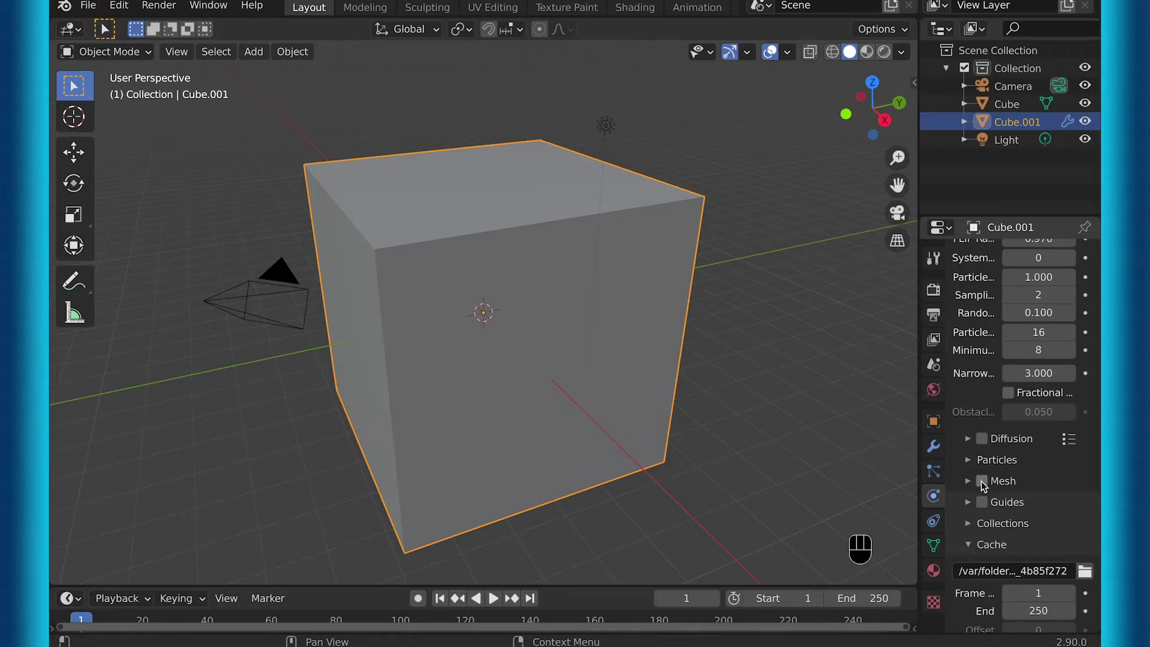
left_click(982, 480)
scroll(983, 484, "down", 5)
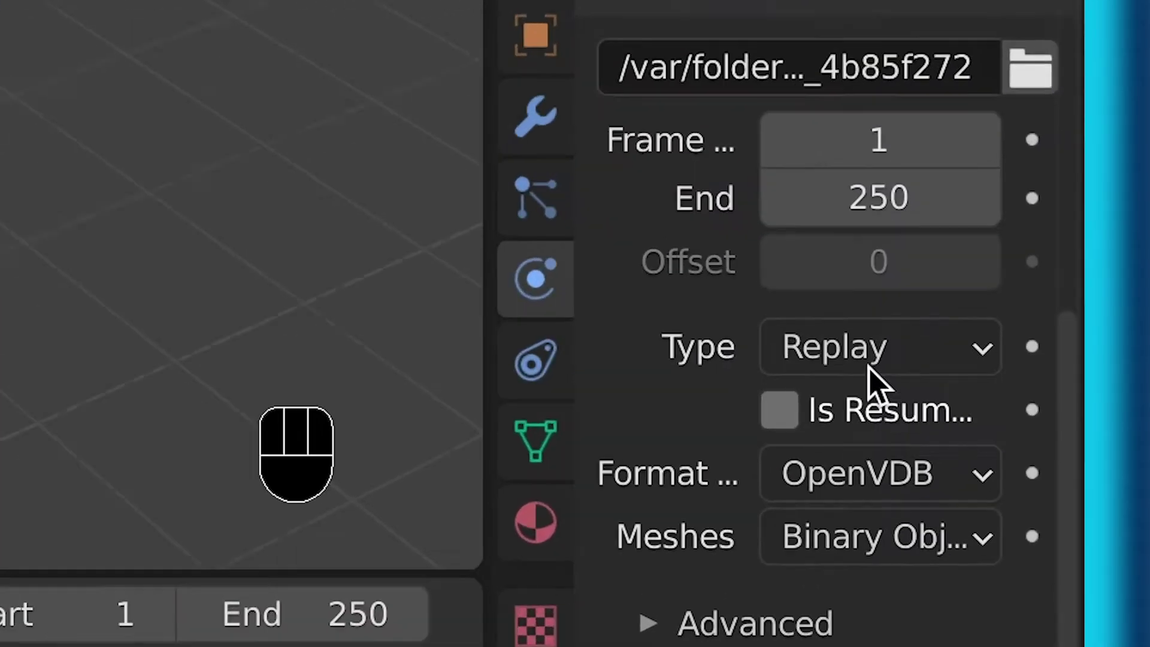
left_click(1032, 519)
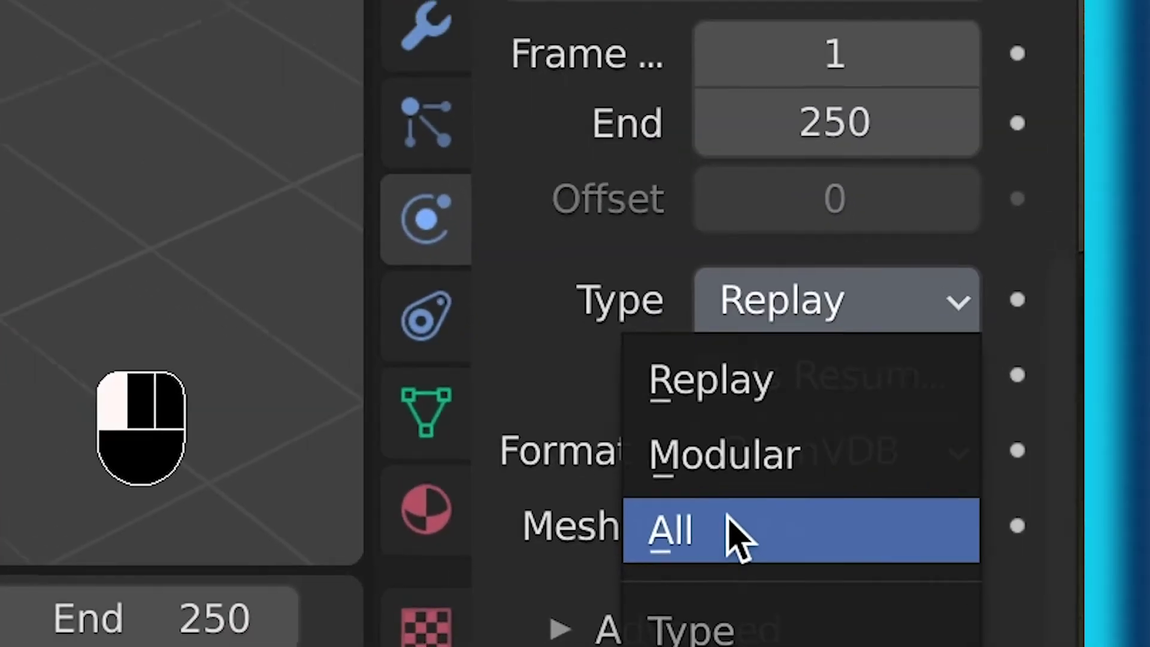
left_click(696, 531)
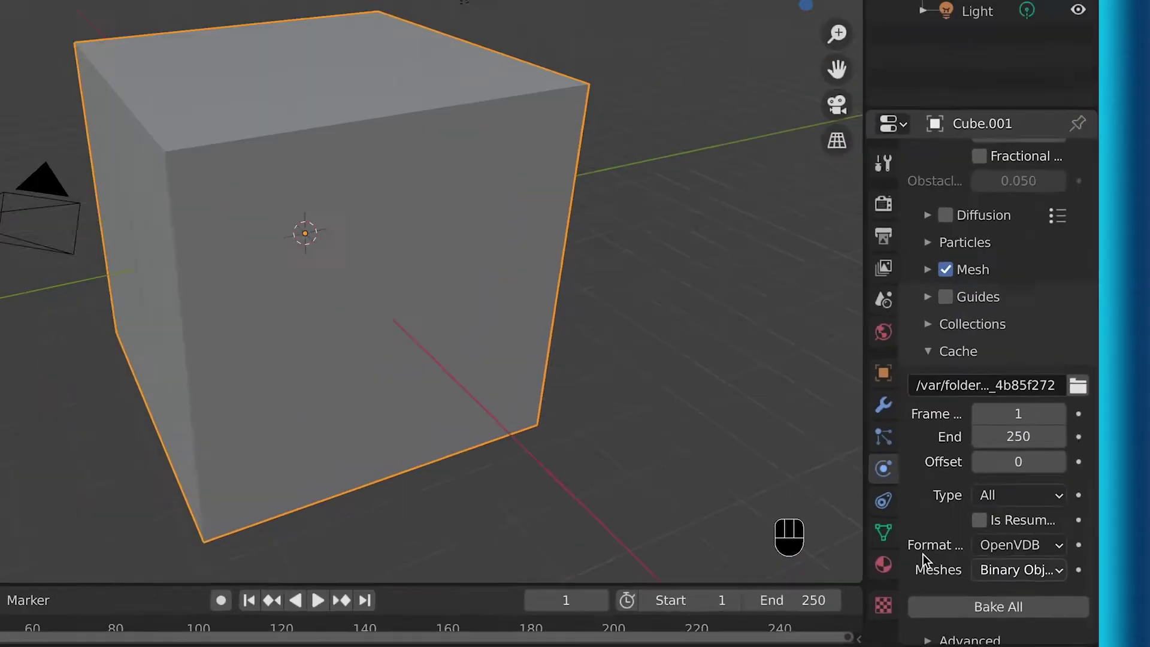
Step: Hide the domain cube and select the small Cube, removing an accidental soft body
key("h")
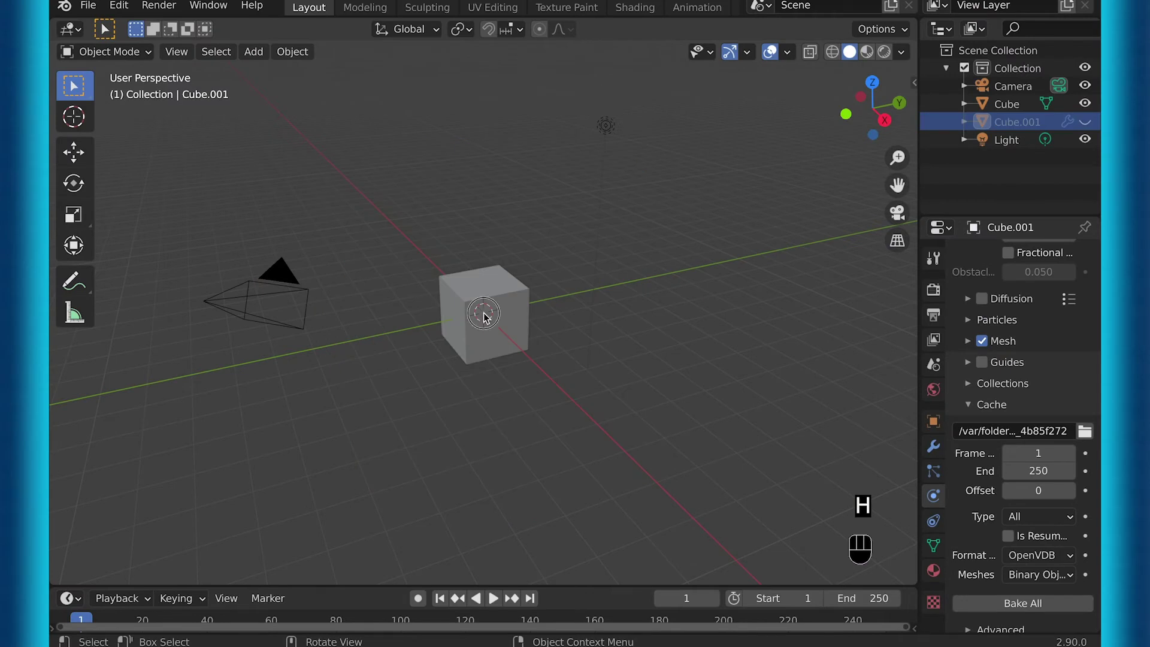
left_click(484, 316)
left_click(1026, 356)
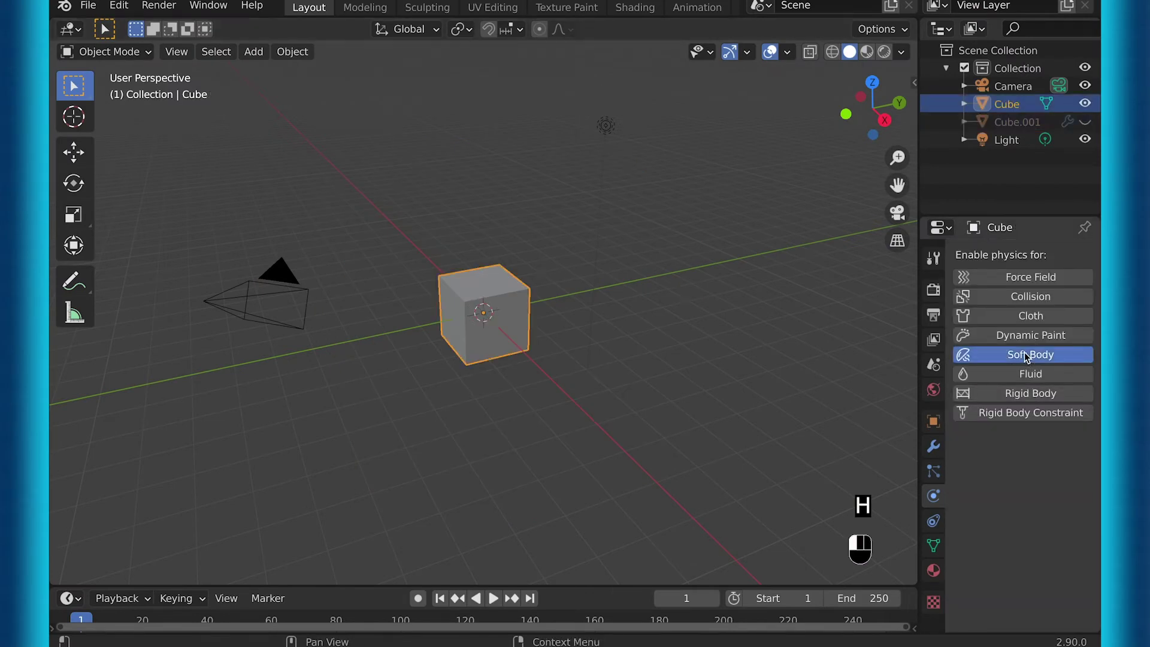
left_click(964, 356)
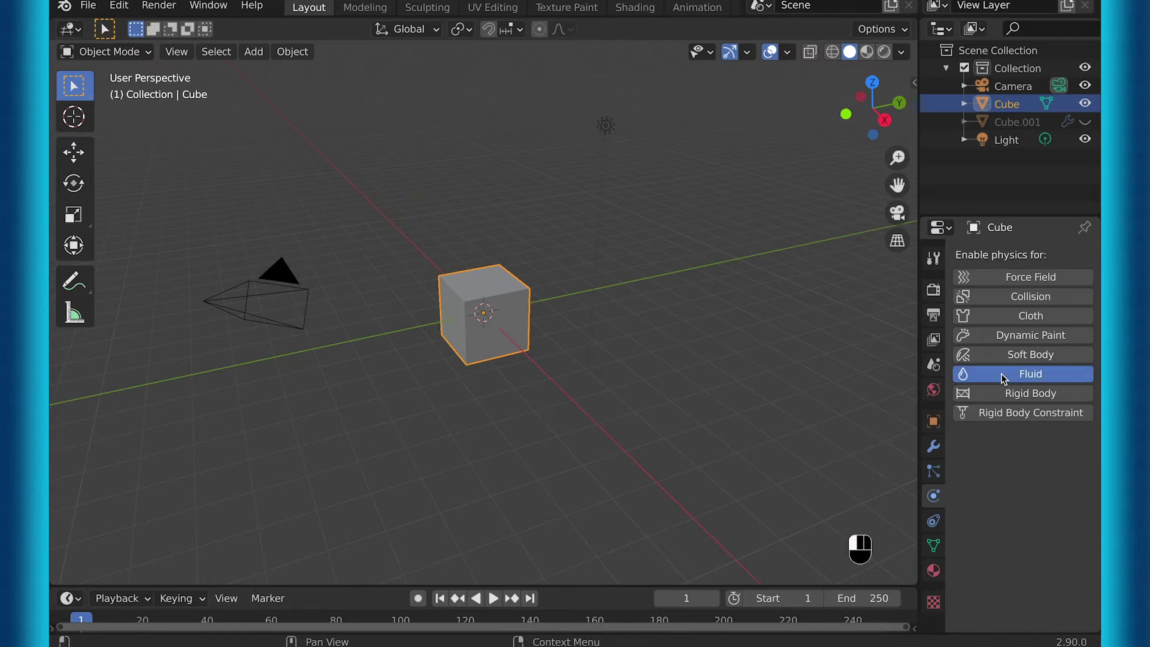
Step: Make the small Cube a Fluid Flow object with flow type Liquid and Inflow behaviour
left_click(1003, 376)
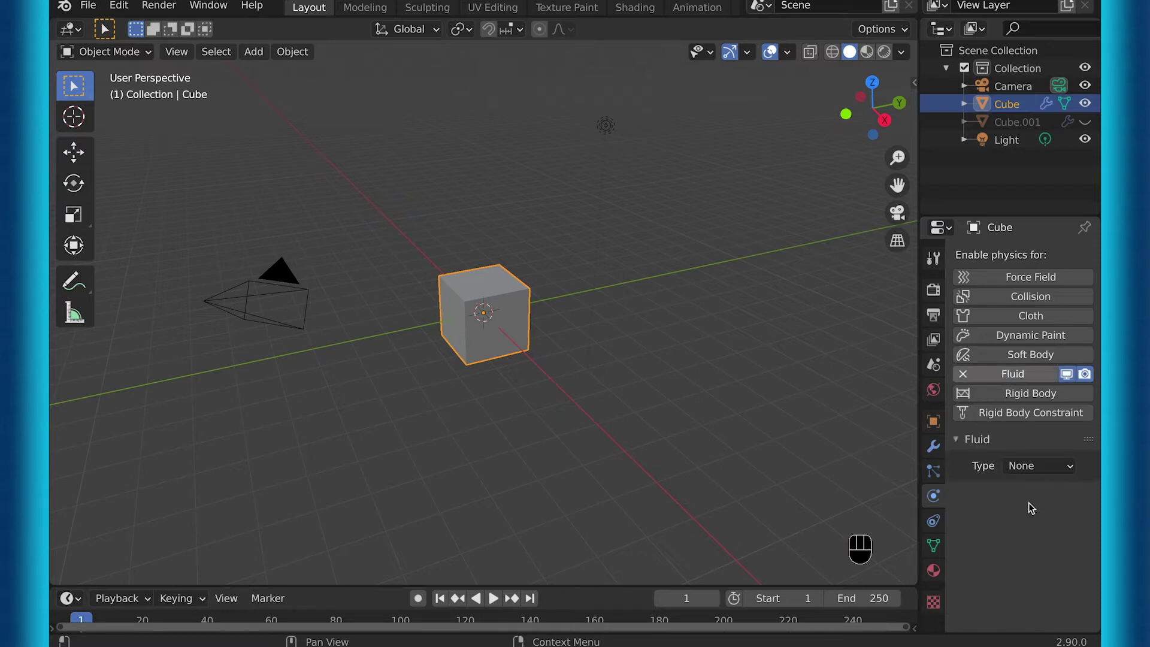
left_click(1021, 463)
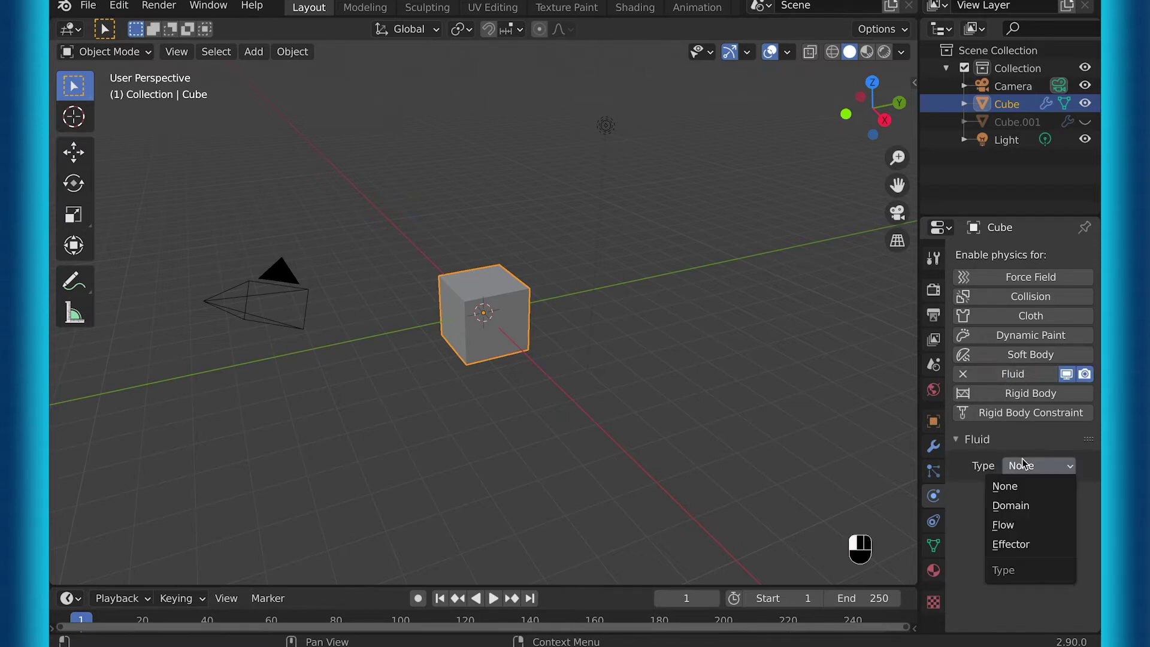
left_click(1012, 529)
scroll(1025, 509, "down", 2)
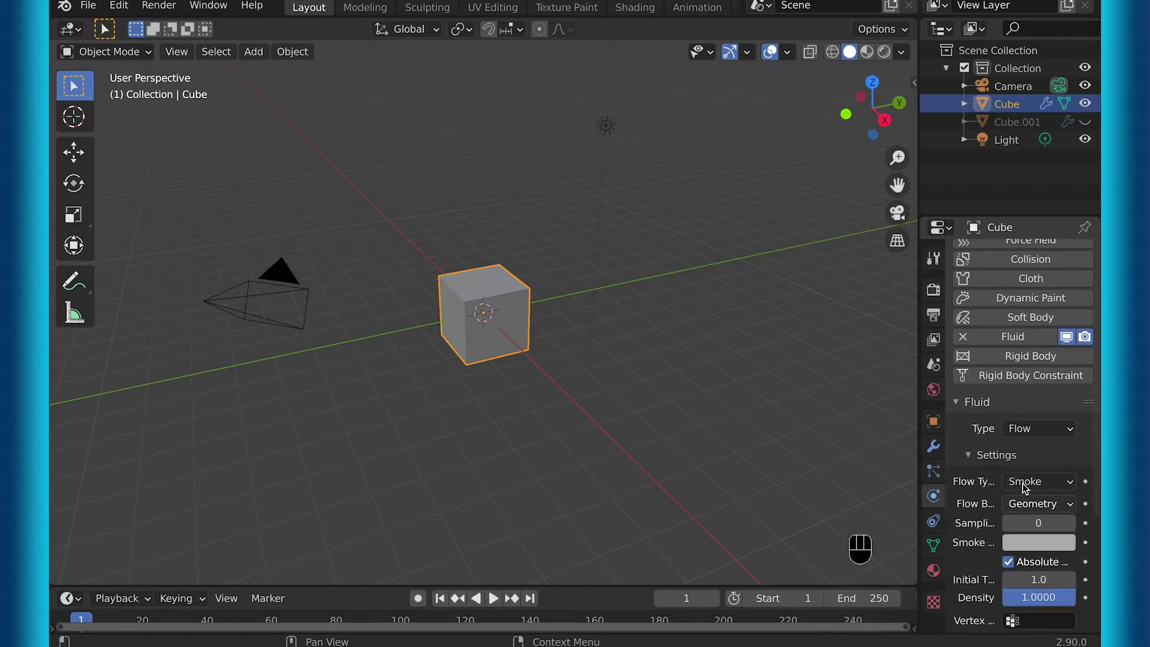
left_click(1024, 483)
left_click(988, 559)
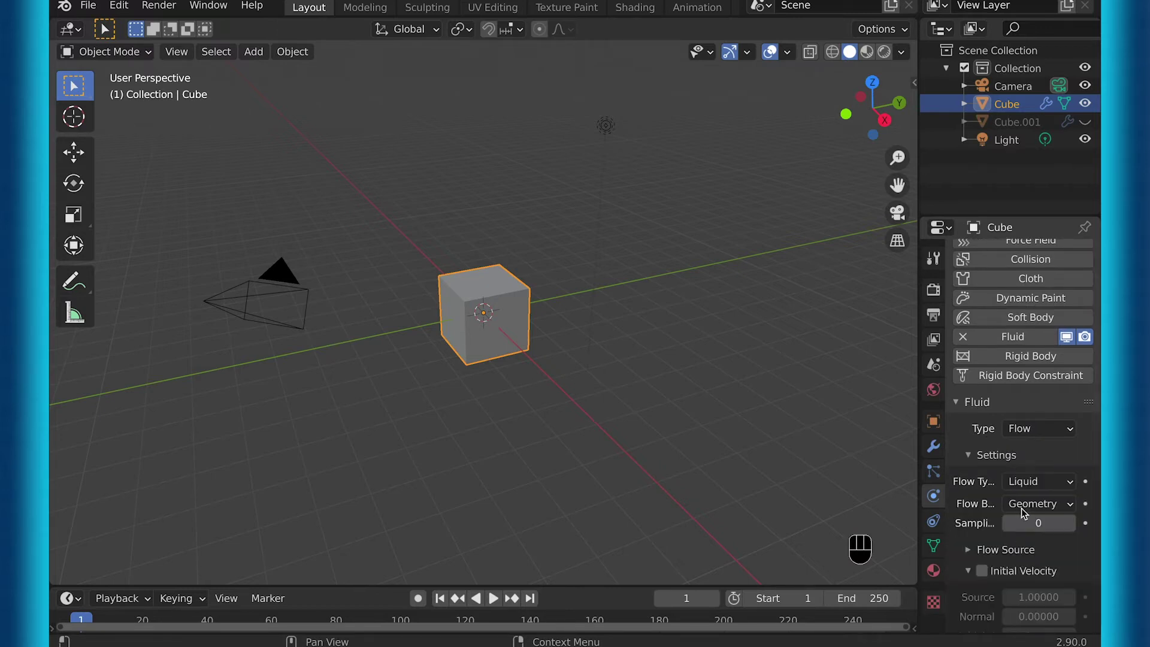
left_click(1023, 505)
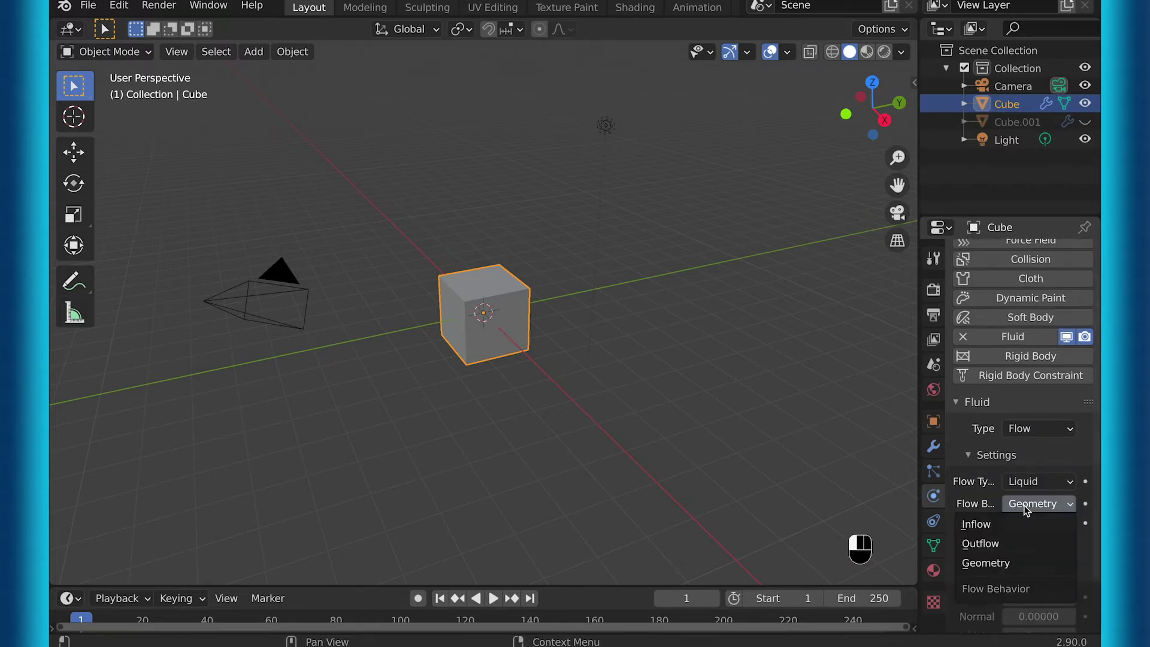
left_click(985, 523)
scroll(987, 502, "down", 4)
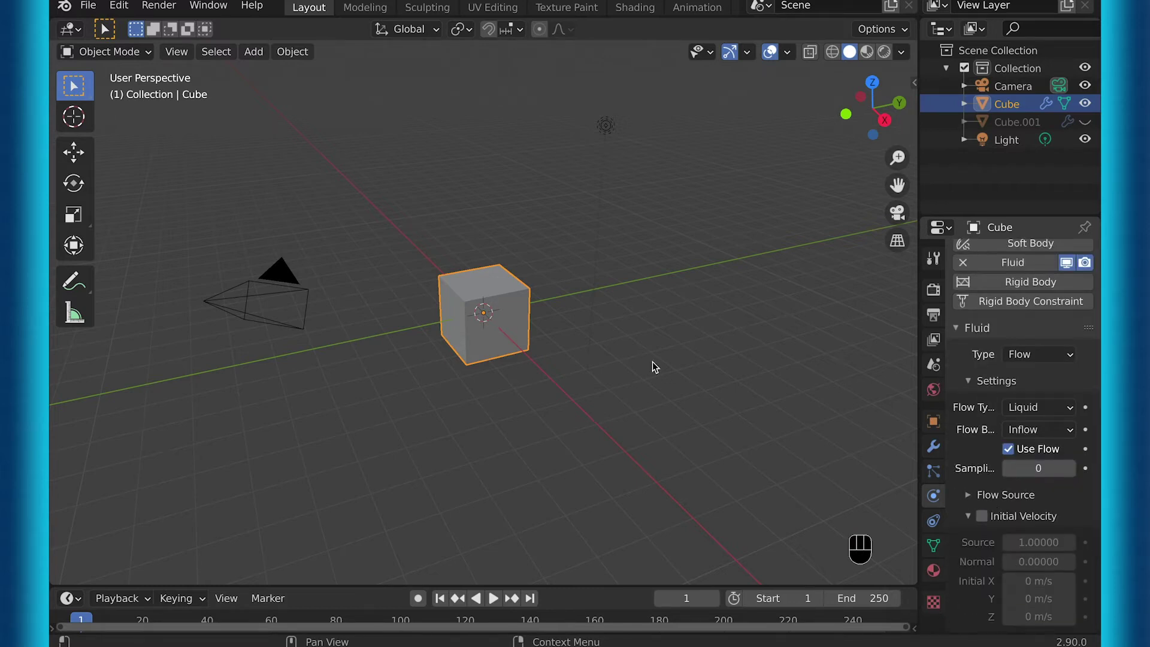
Step: Unhide domain Cube.001 and bake the whole liquid simulation
key("alt+h")
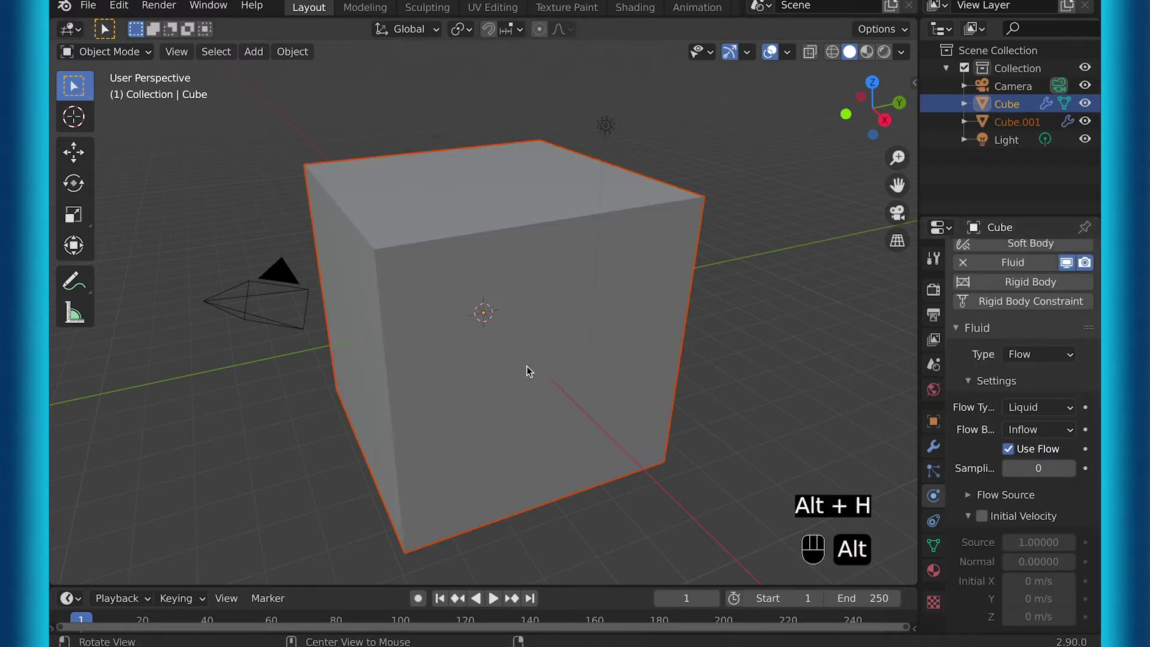
left_click(526, 365)
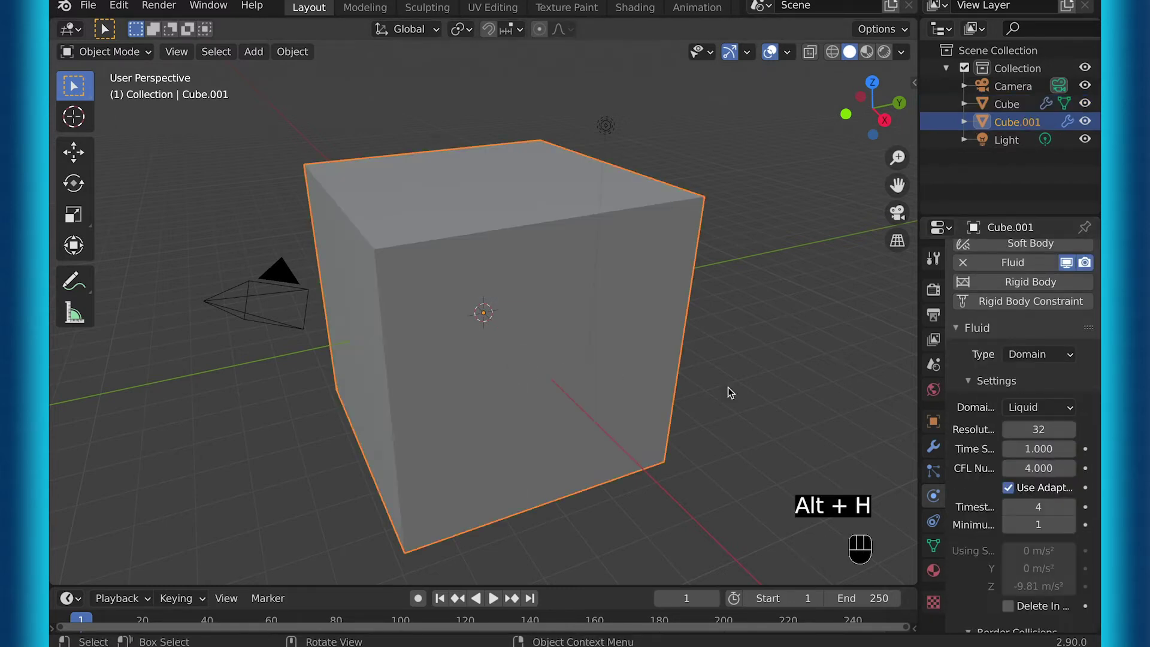
left_click(935, 475)
left_click(934, 494)
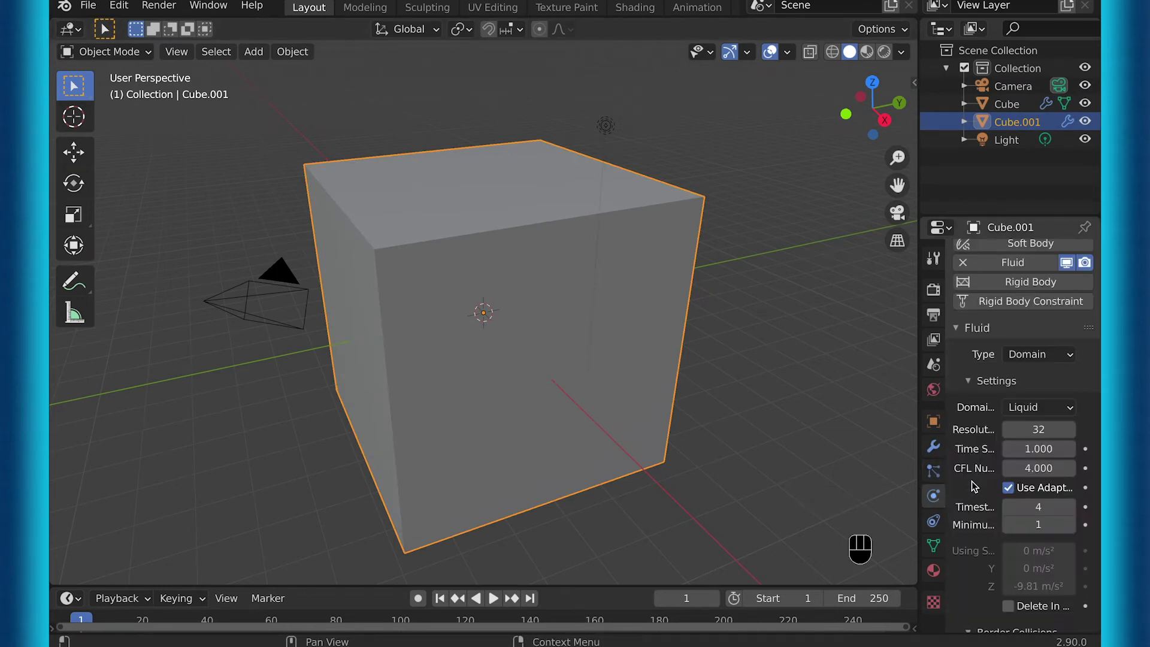
scroll(973, 486, "down", 10)
left_click(990, 576)
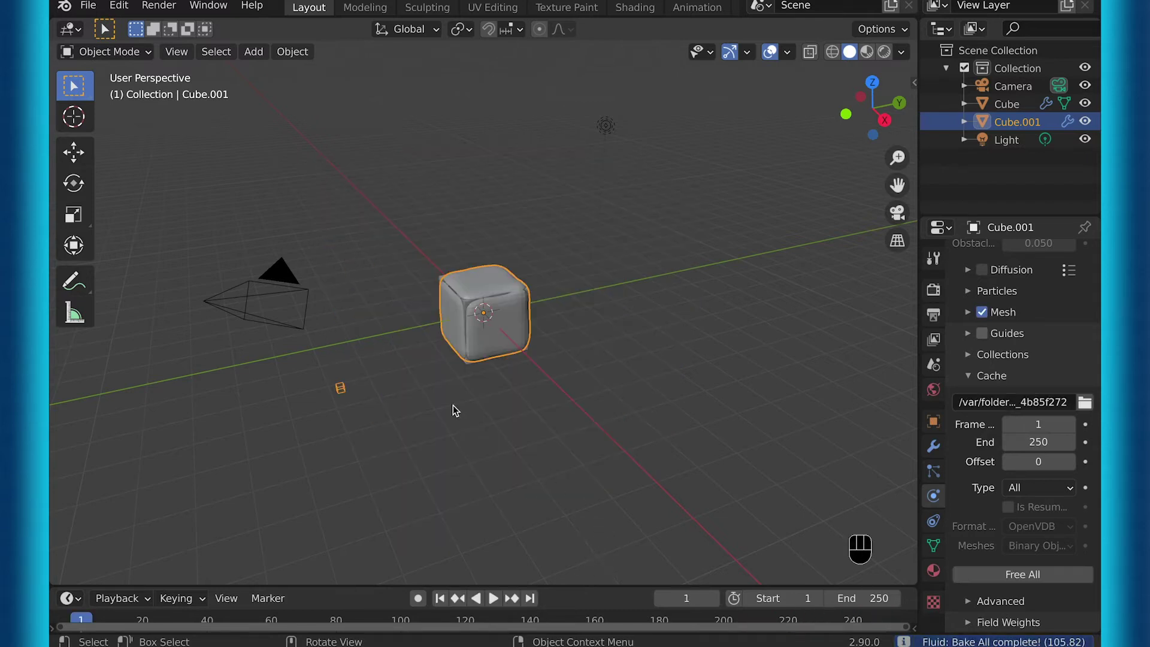
Step: Play back the baked simulation and apply Shade Smooth to the fluid mesh
key("space")
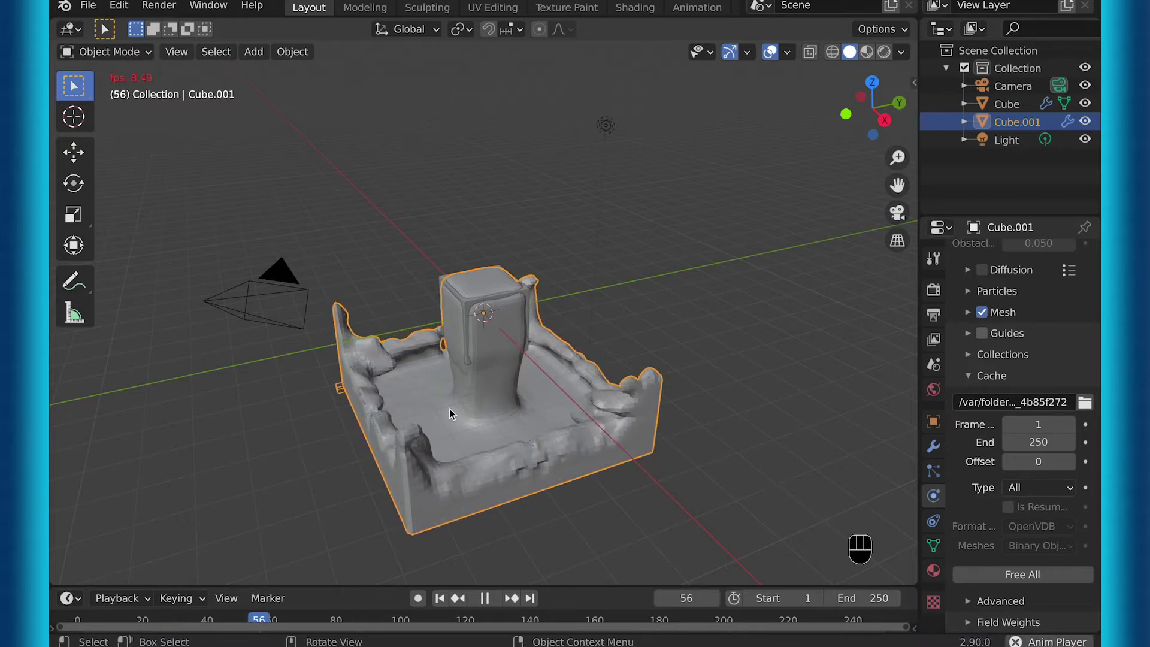
right_click(425, 457)
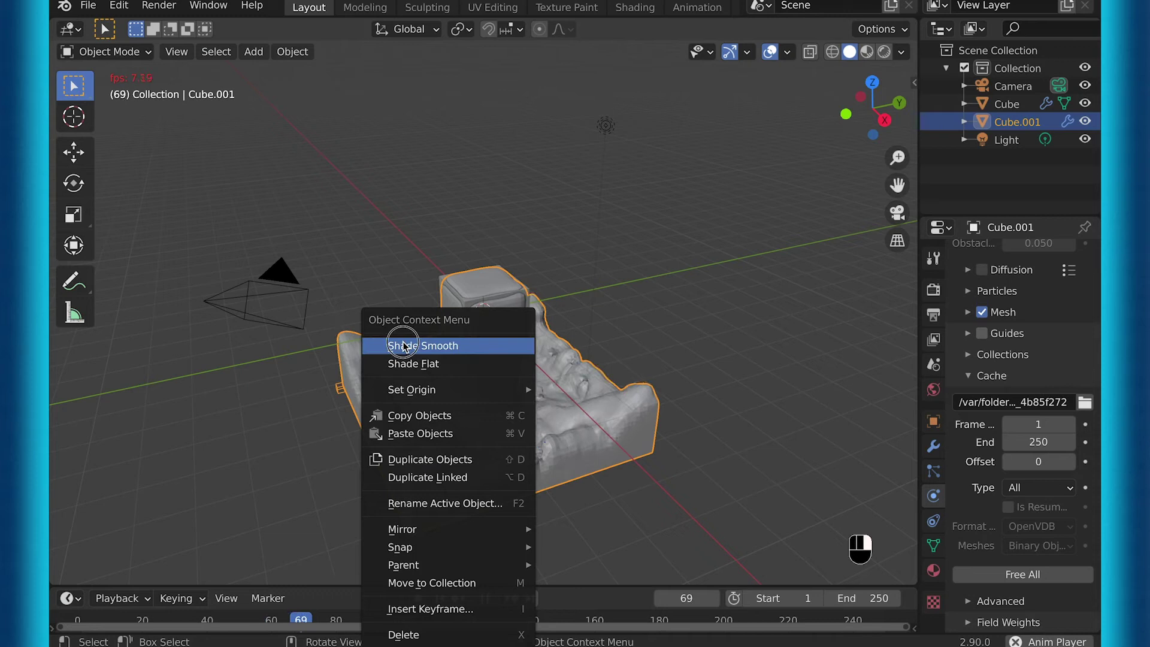
left_click(419, 341)
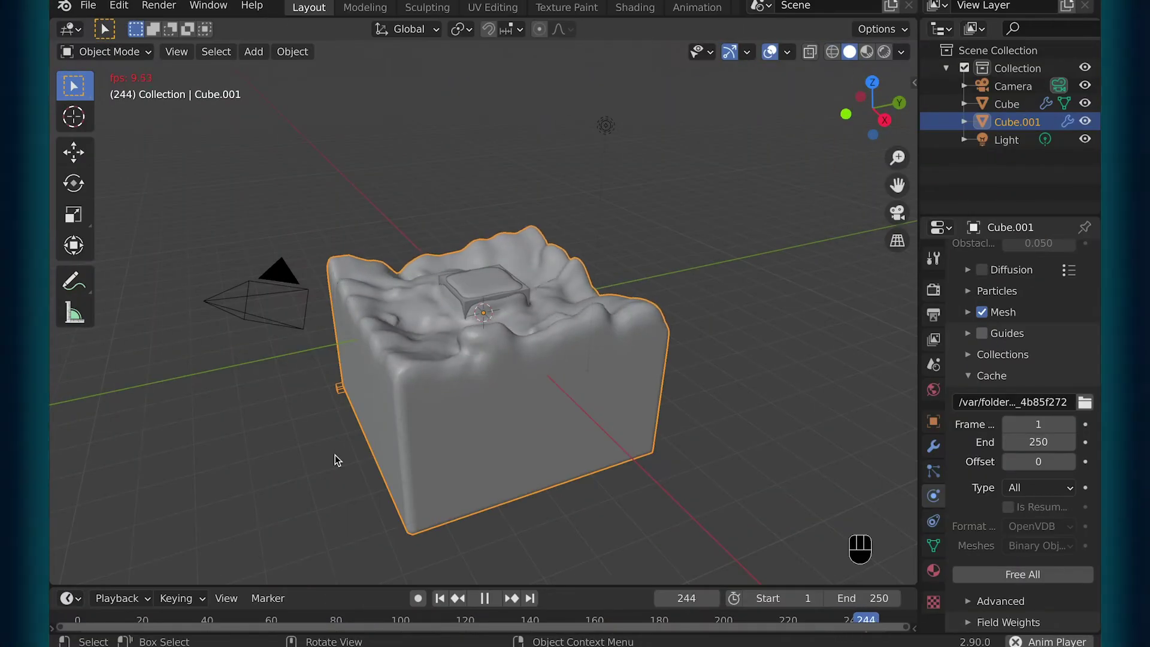
Step: Stop playback and free the baked fluid cache
key("space")
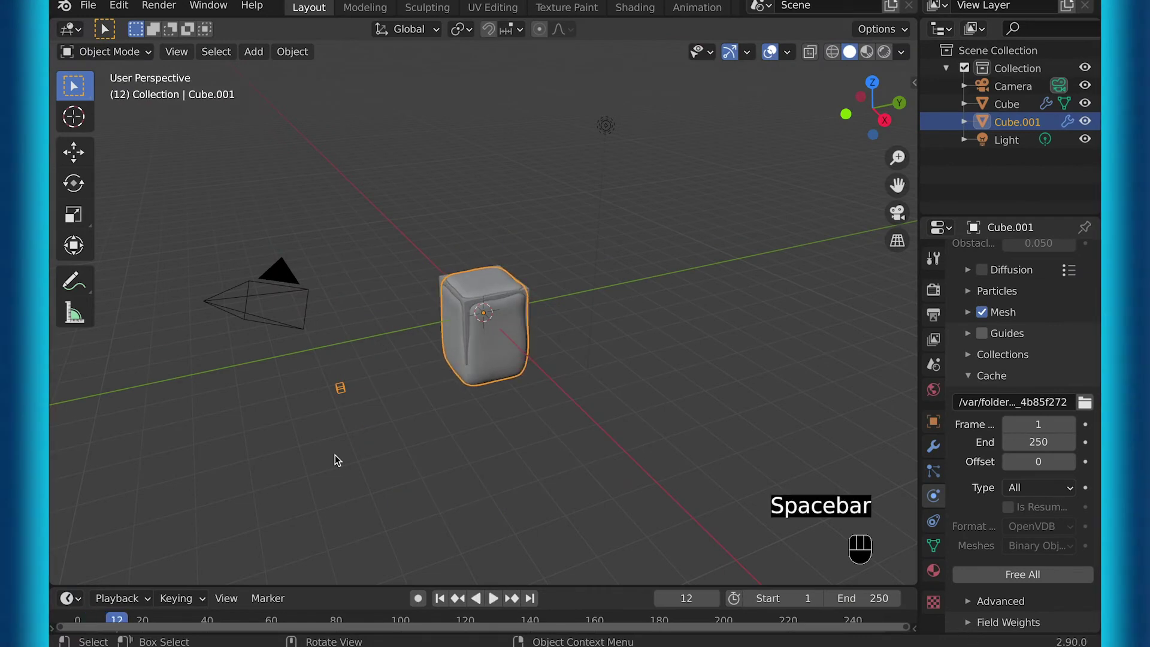
left_click(1022, 575)
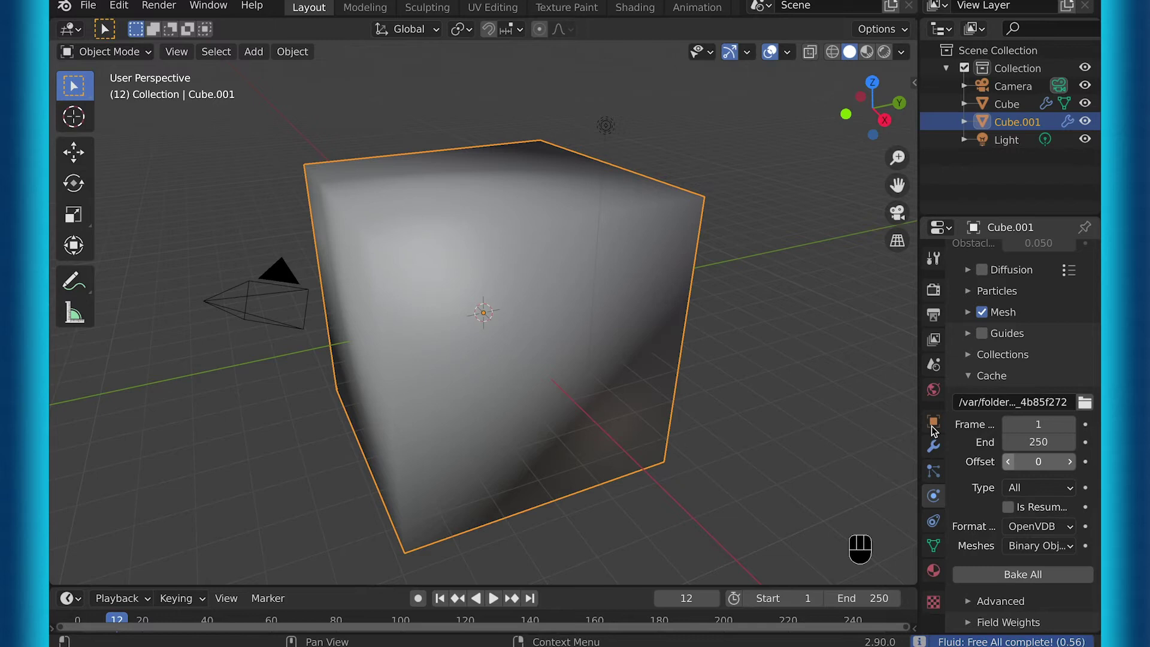
scroll(987, 427, "up", 1)
scroll(986, 422, "up", 5)
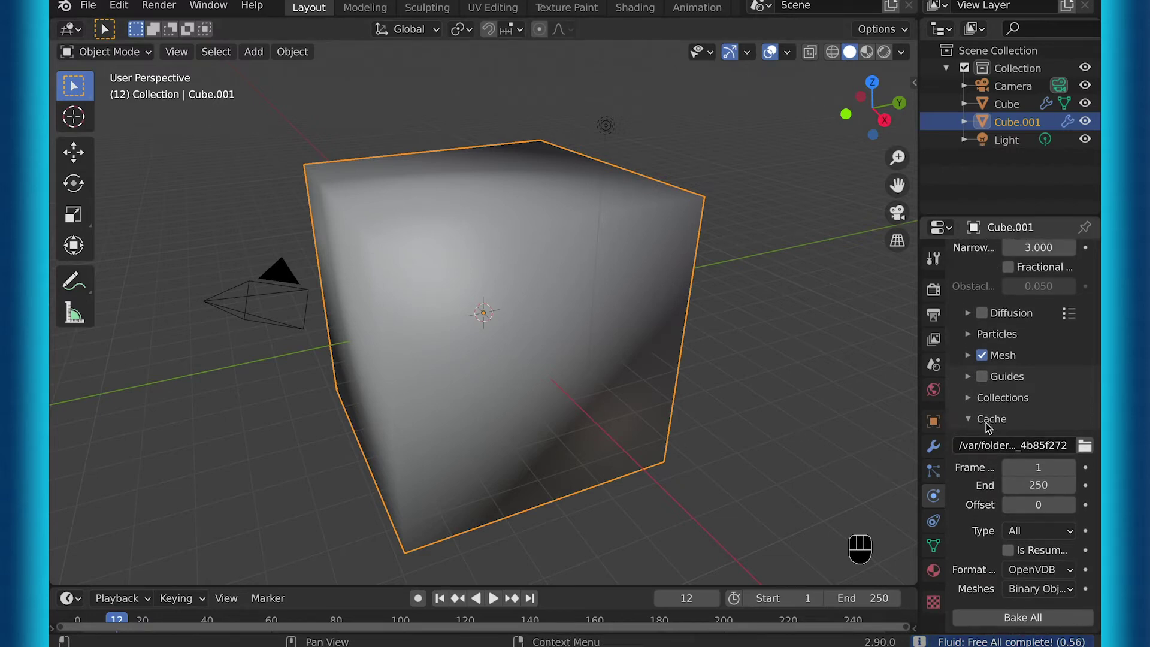
Step: Review the domain settings: resolution 32, timesteps 4 max and 1 min, FLIP method
scroll(982, 409, "up", 15)
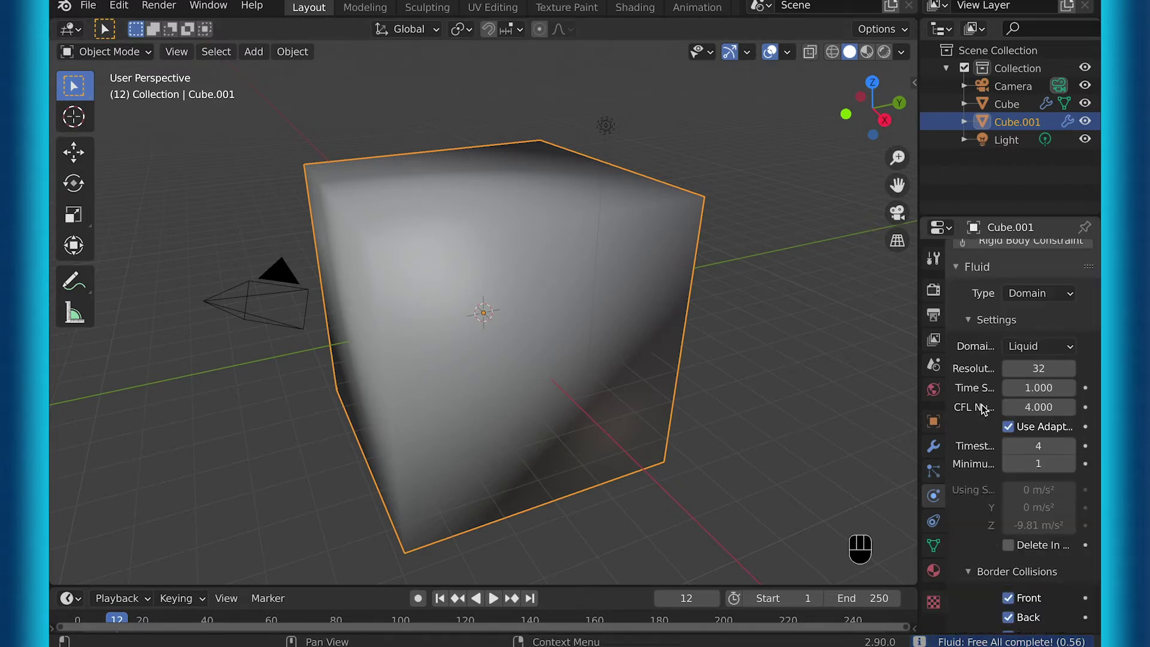
scroll(986, 422, "down", 3)
scroll(1030, 421, "down", 1)
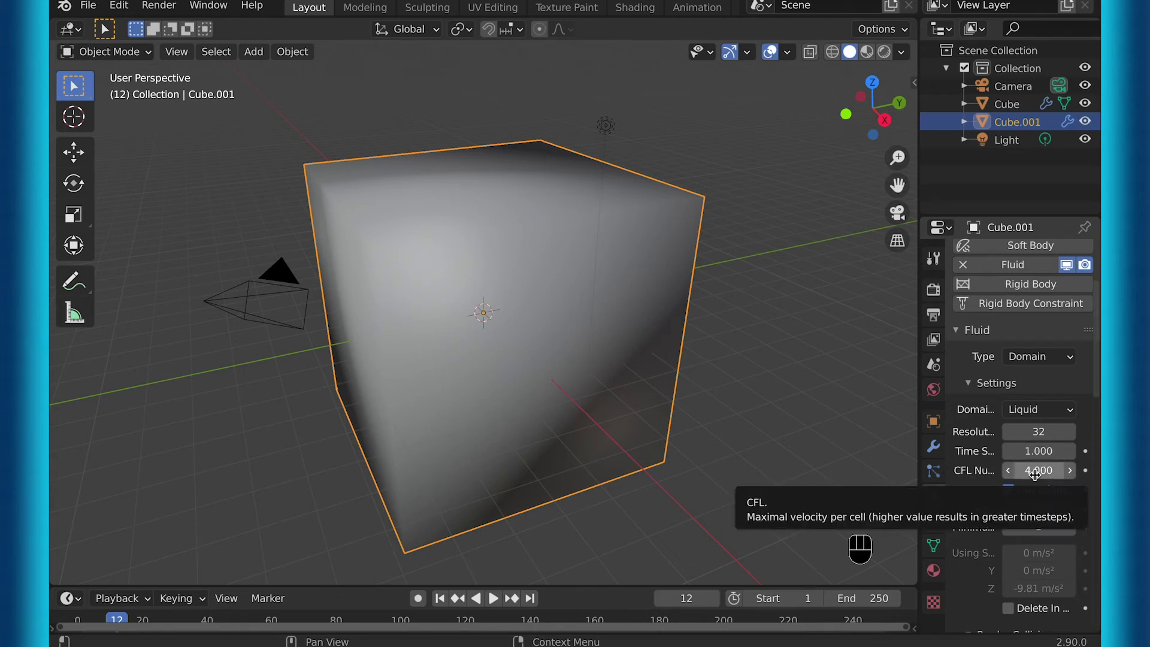
scroll(988, 494, "down", 5)
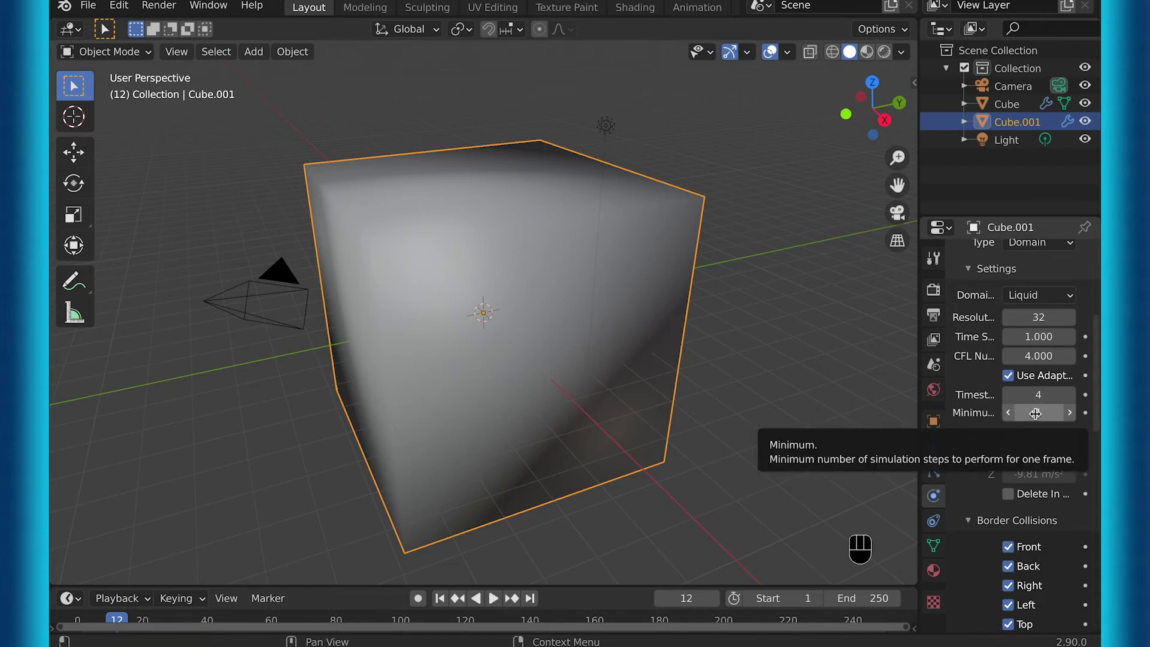
scroll(1019, 468, "down", 3)
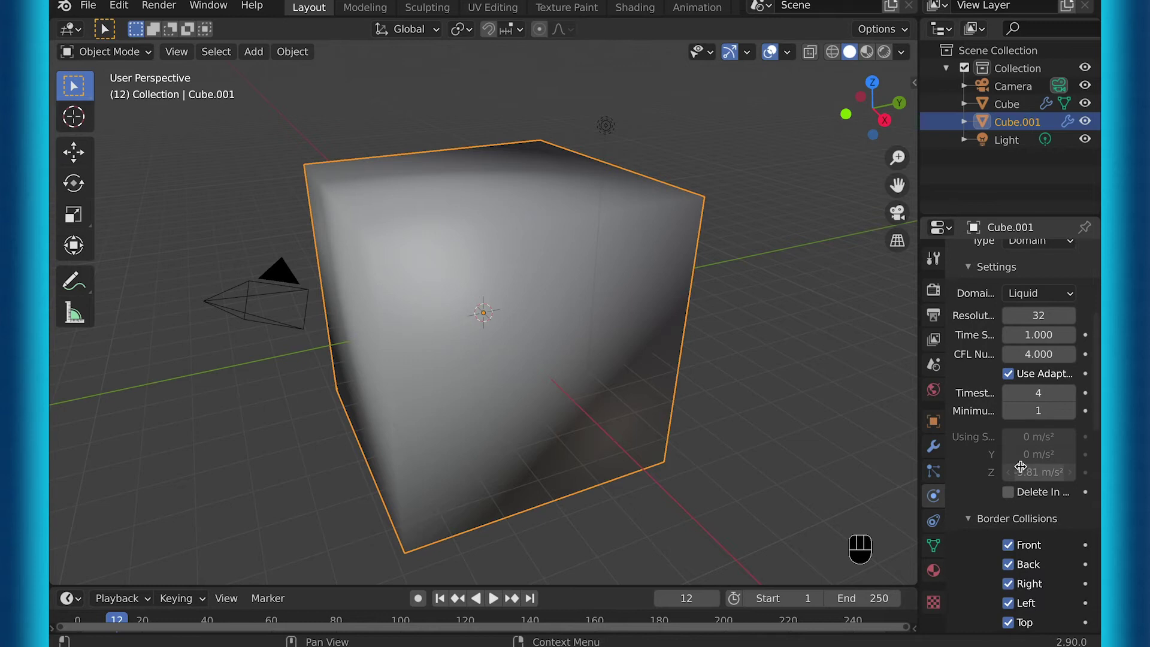
scroll(1020, 474, "down", 7)
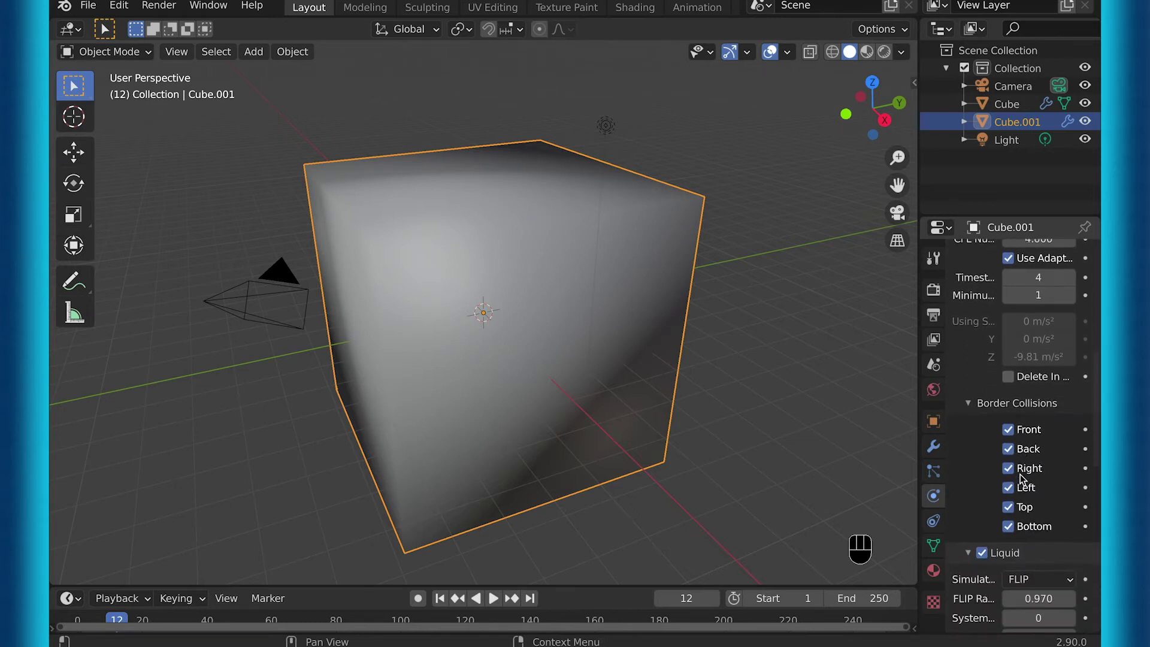
scroll(1019, 474, "down", 5)
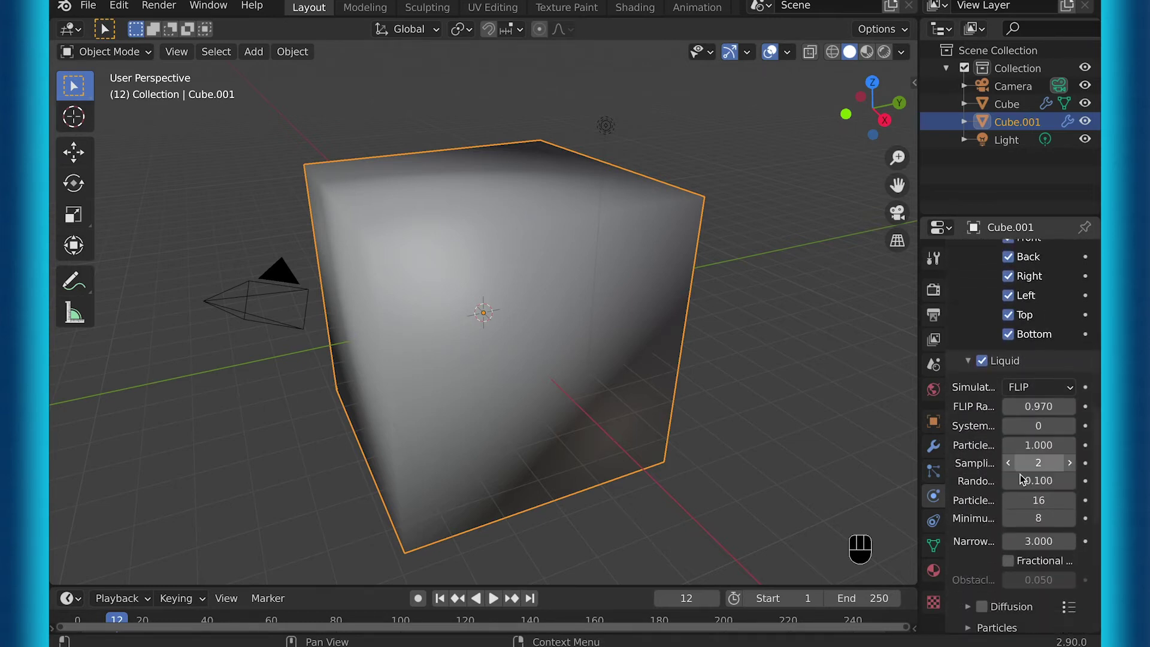
scroll(1020, 475, "down", 5)
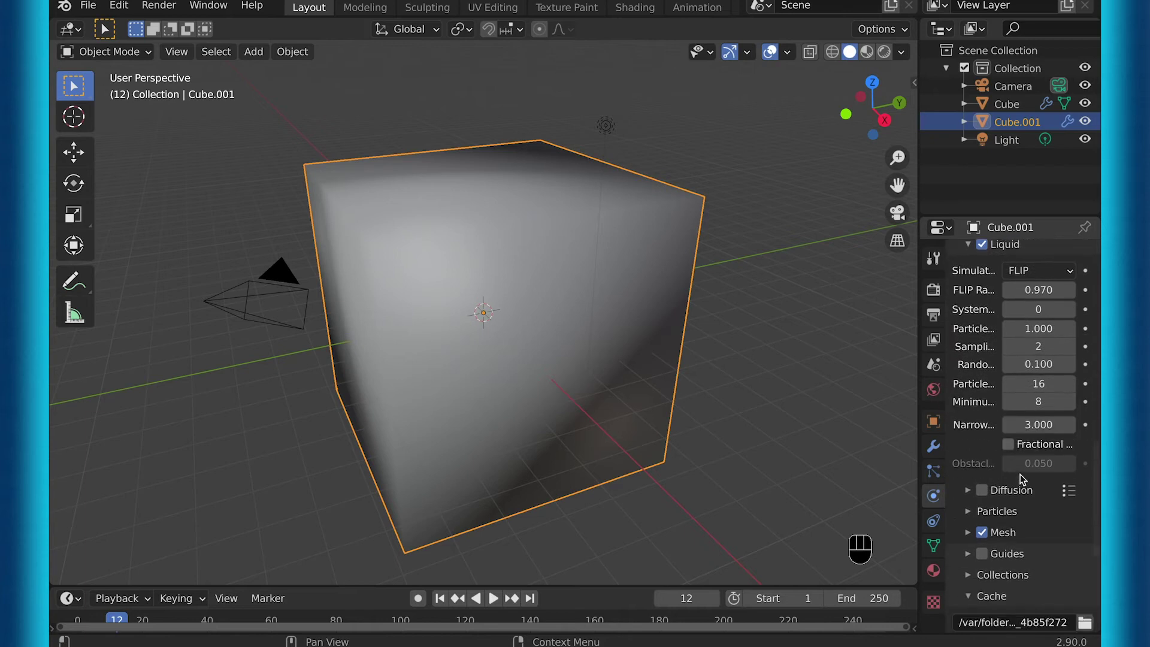
Step: Turn on Diffusion for the domain with Base 1.000, Exponent 6 and Surface 0.000
left_click(966, 471)
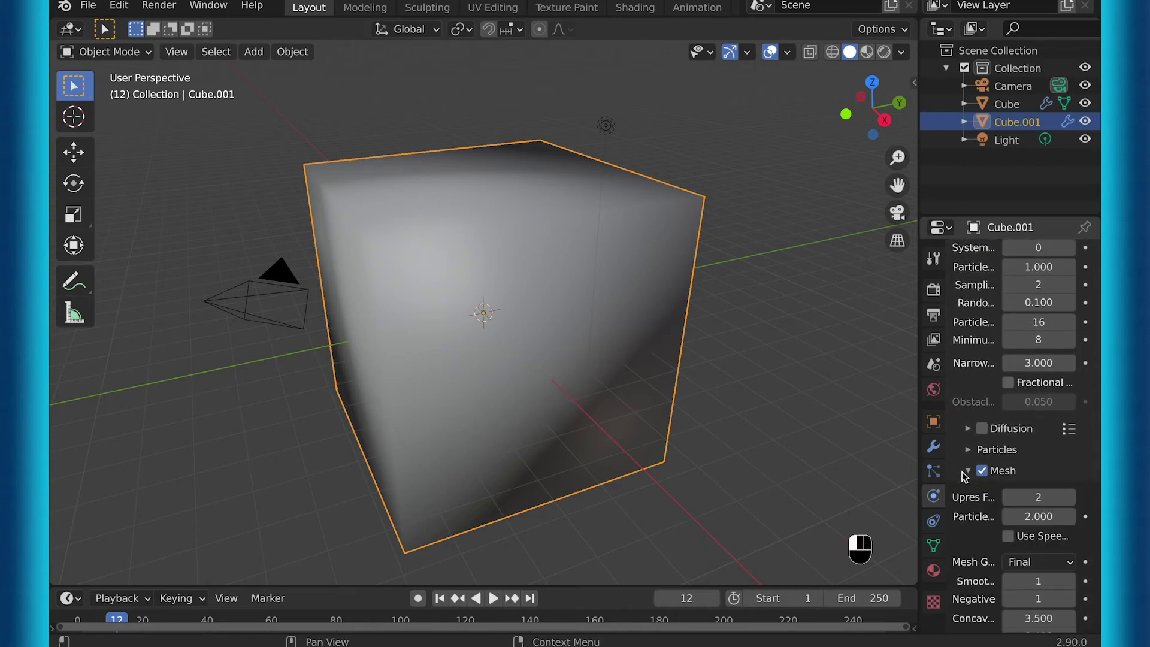
left_click(963, 428)
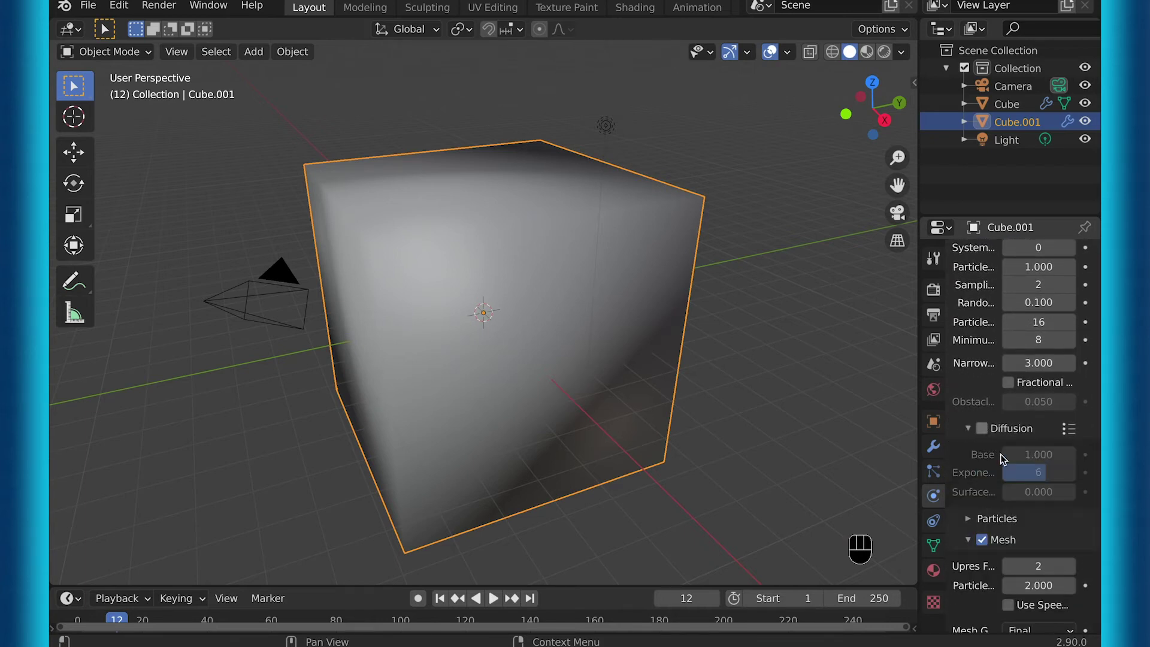
left_click(981, 428)
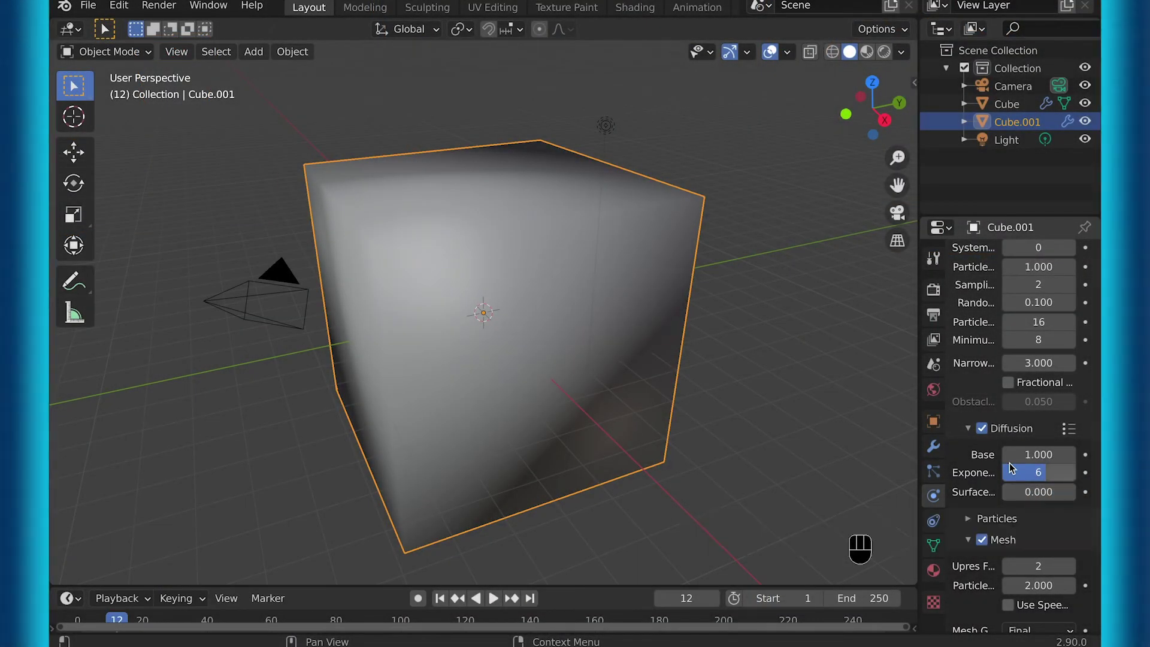
scroll(1008, 463, "down", 3)
scroll(1008, 462, "down", 5)
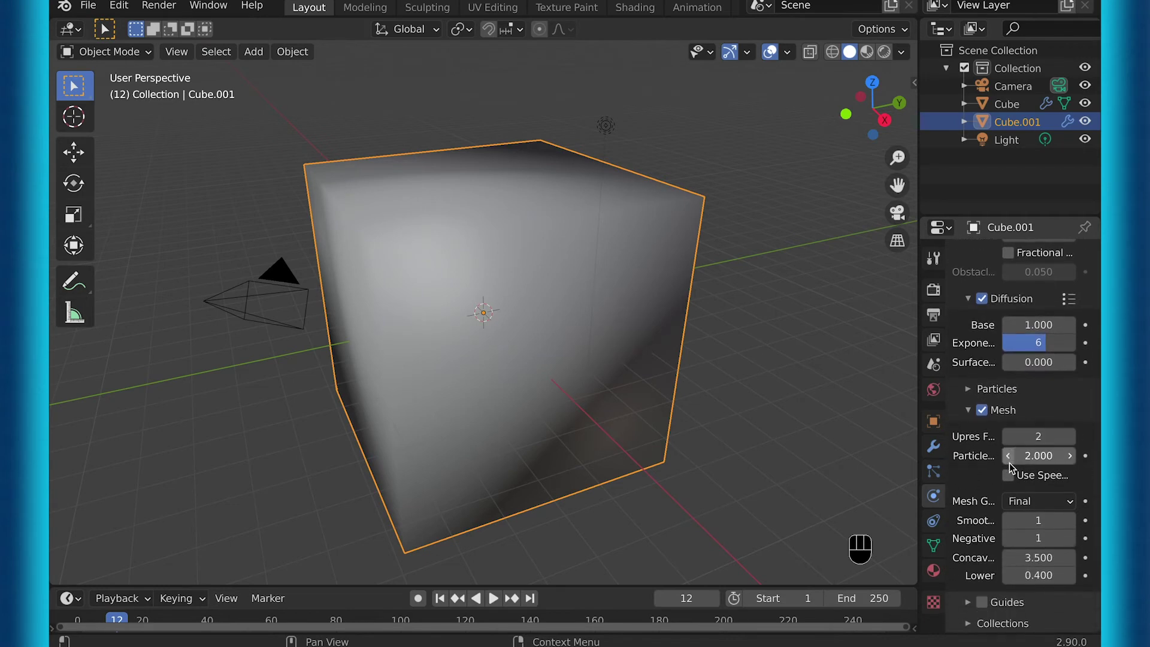
scroll(1009, 466, "down", 7)
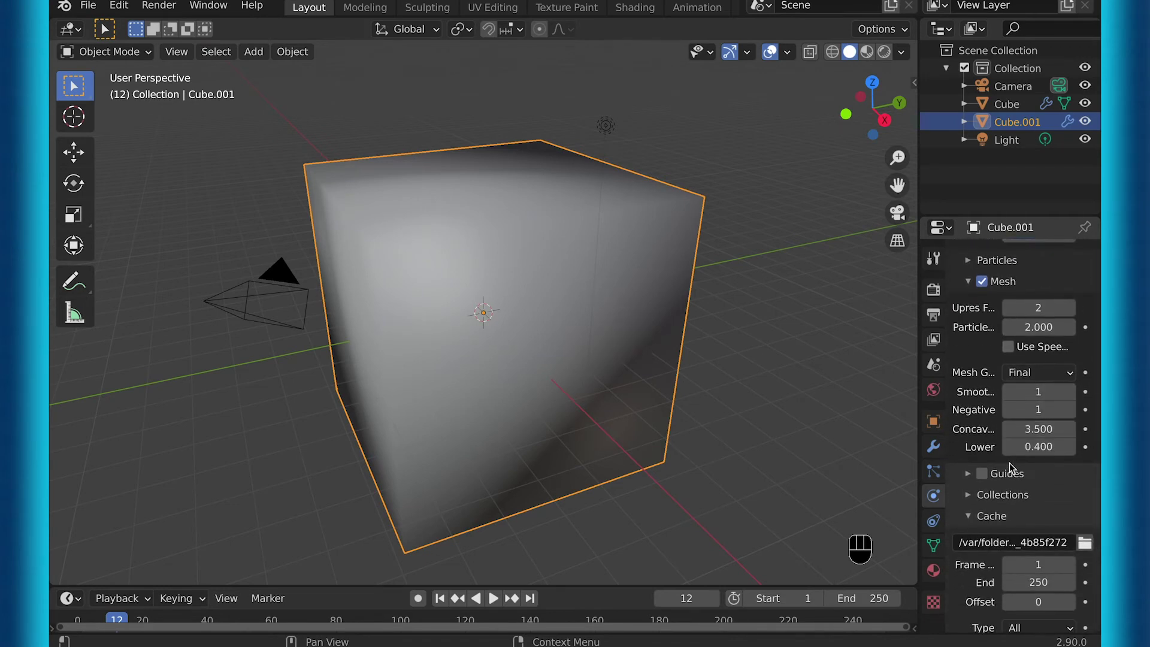
scroll(1008, 462, "down", 4)
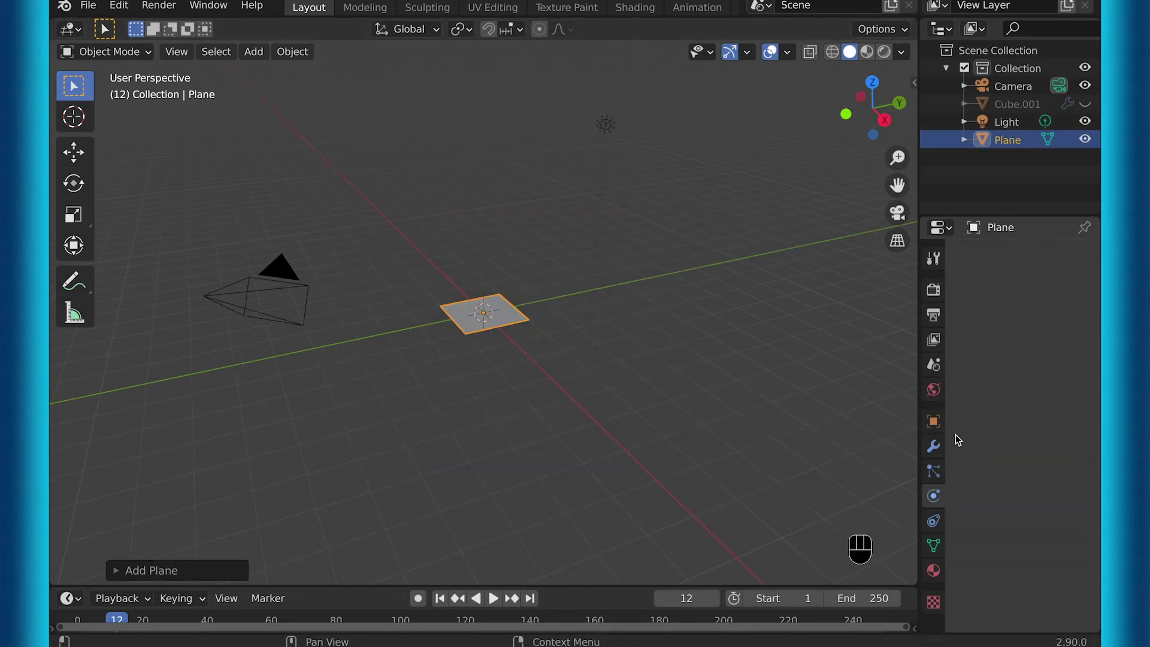
Step: Give the new Plane Fluid physics as a Flow object with flow type Liquid
left_click(934, 473)
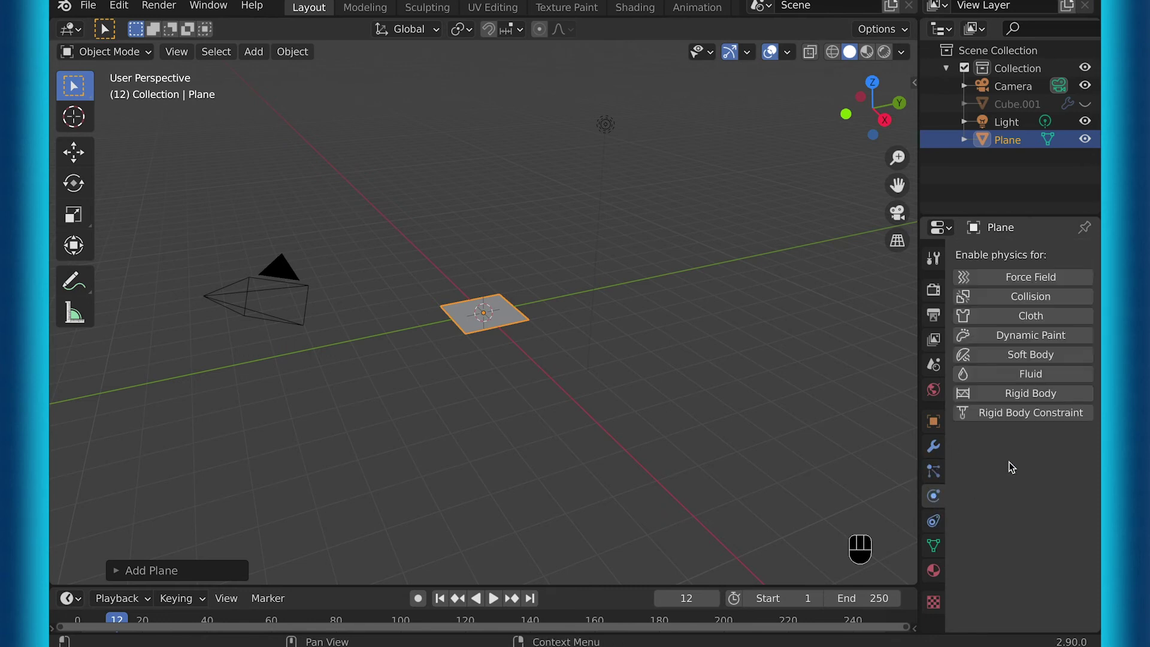
left_click(997, 371)
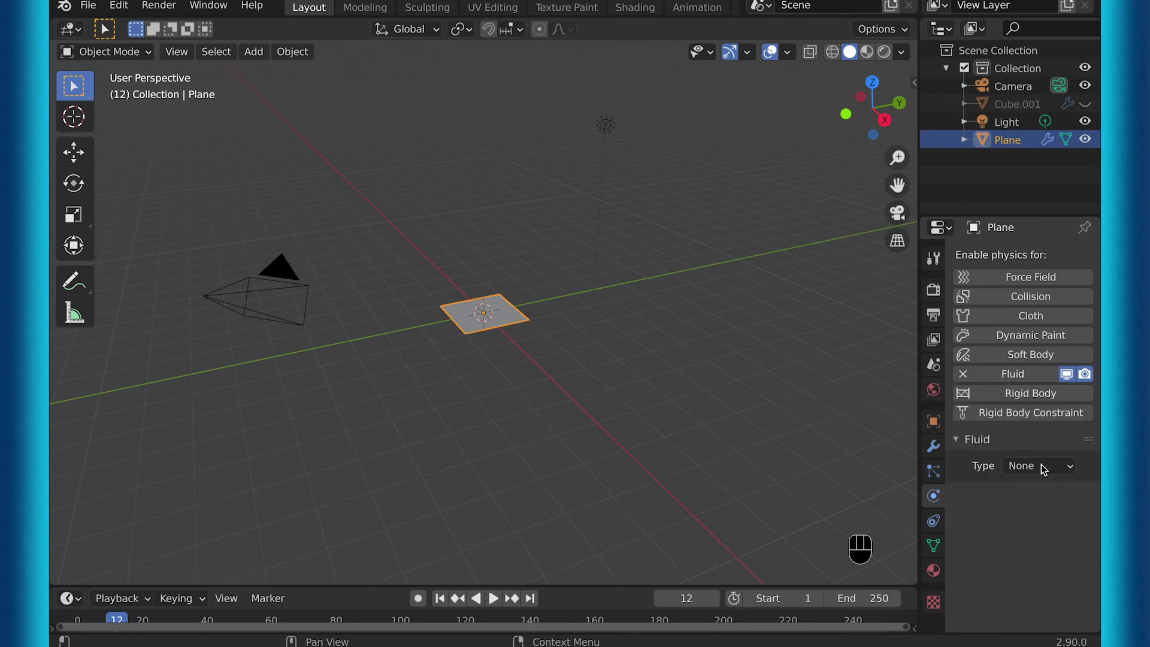
left_click(1040, 465)
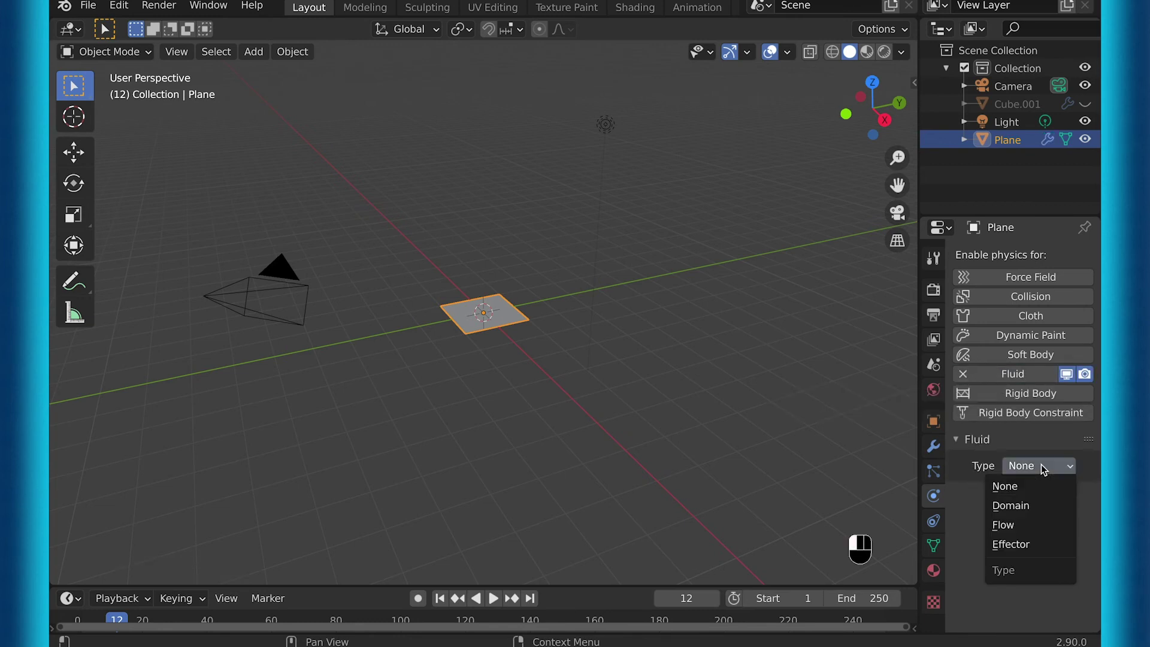
left_click(1016, 531)
left_click(1030, 519)
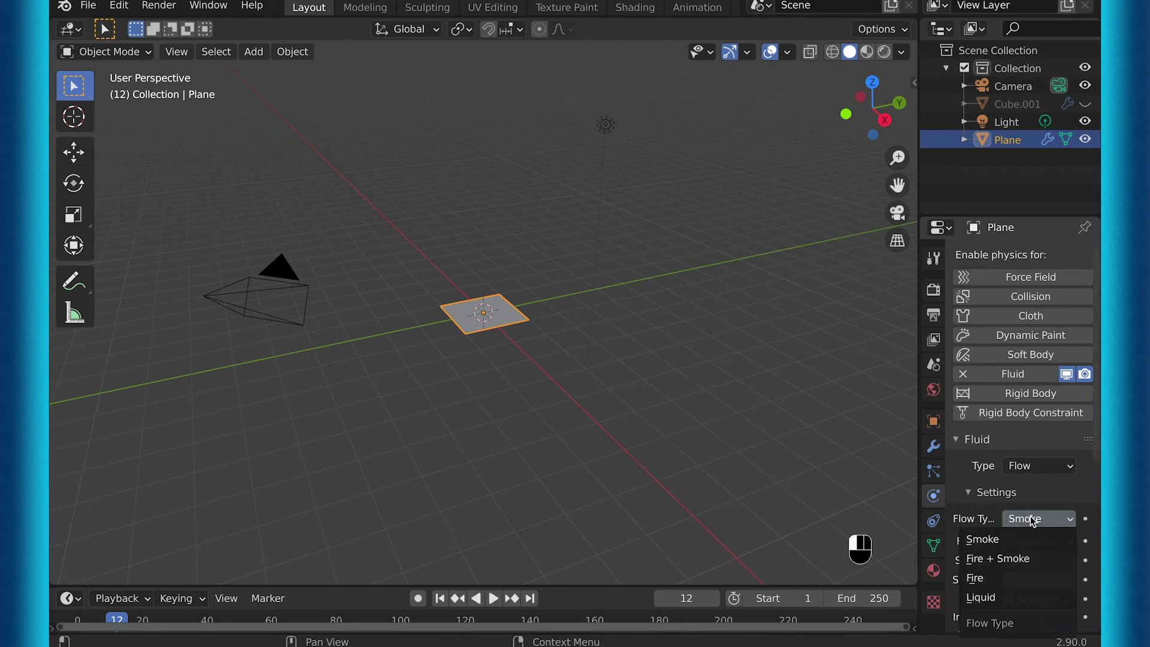
left_click(1014, 597)
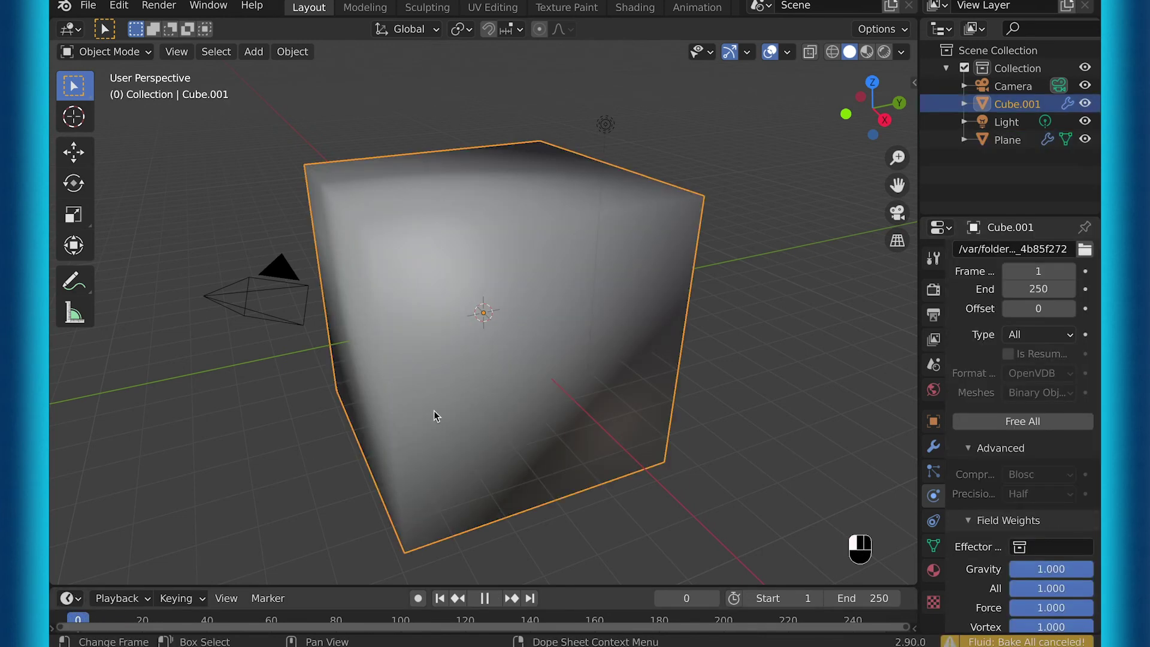
Step: Stop playback, hide the domain cube, and set the Plane's surface thickness to 0.8
key("space")
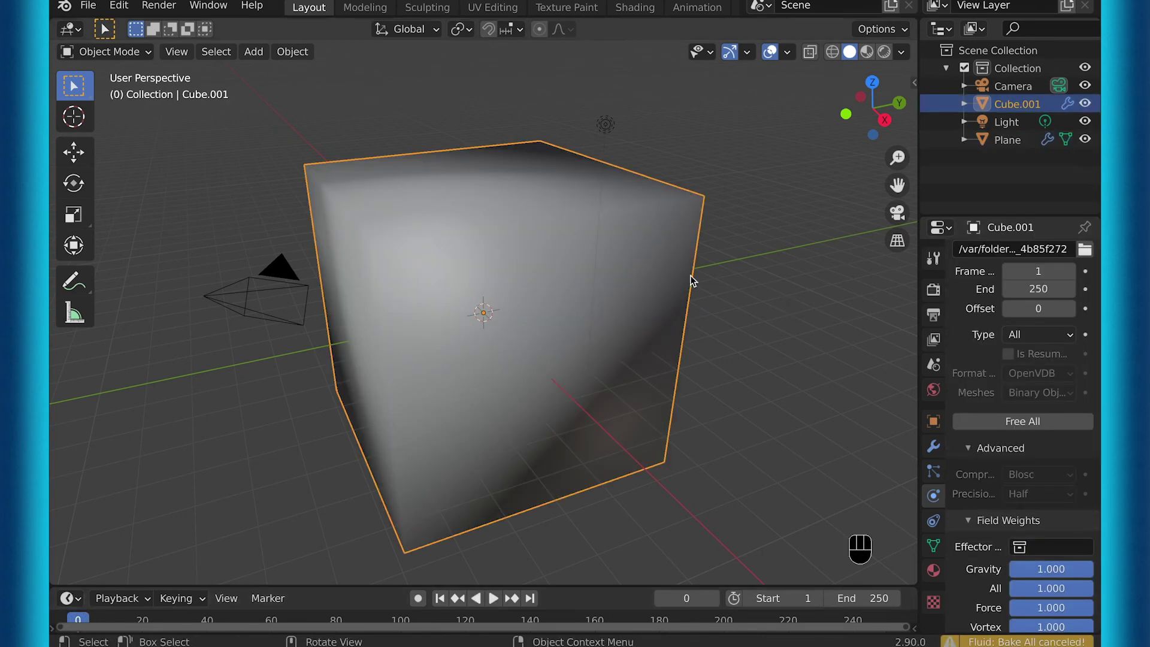
key("h")
left_click(473, 314)
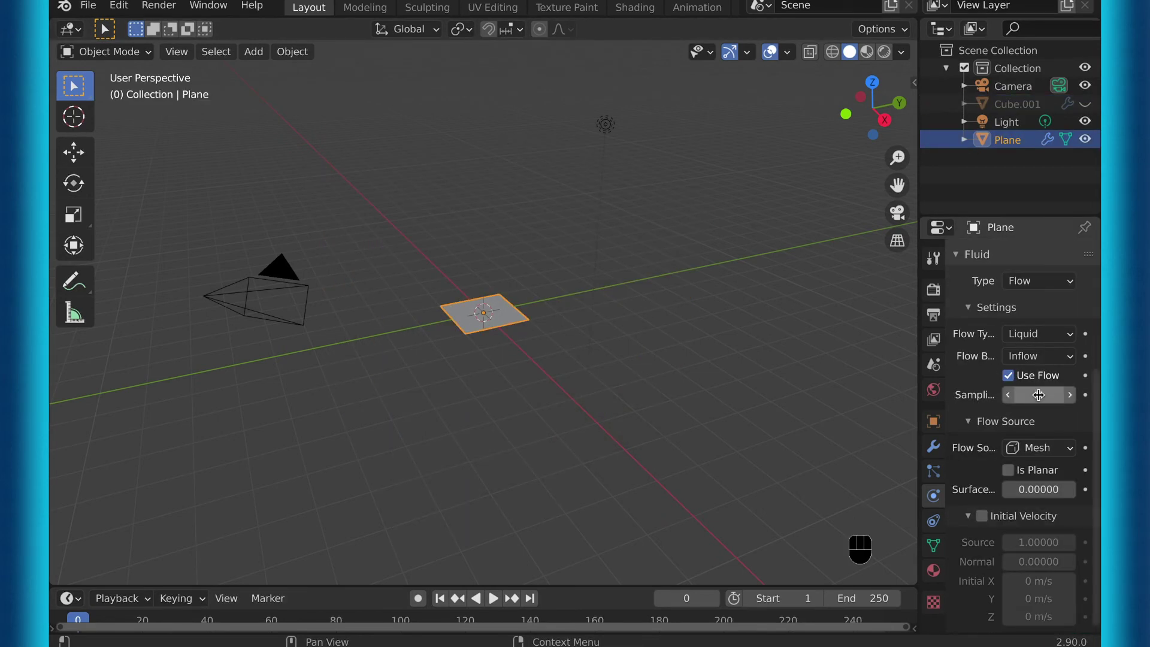
left_click(1038, 489)
type(".8")
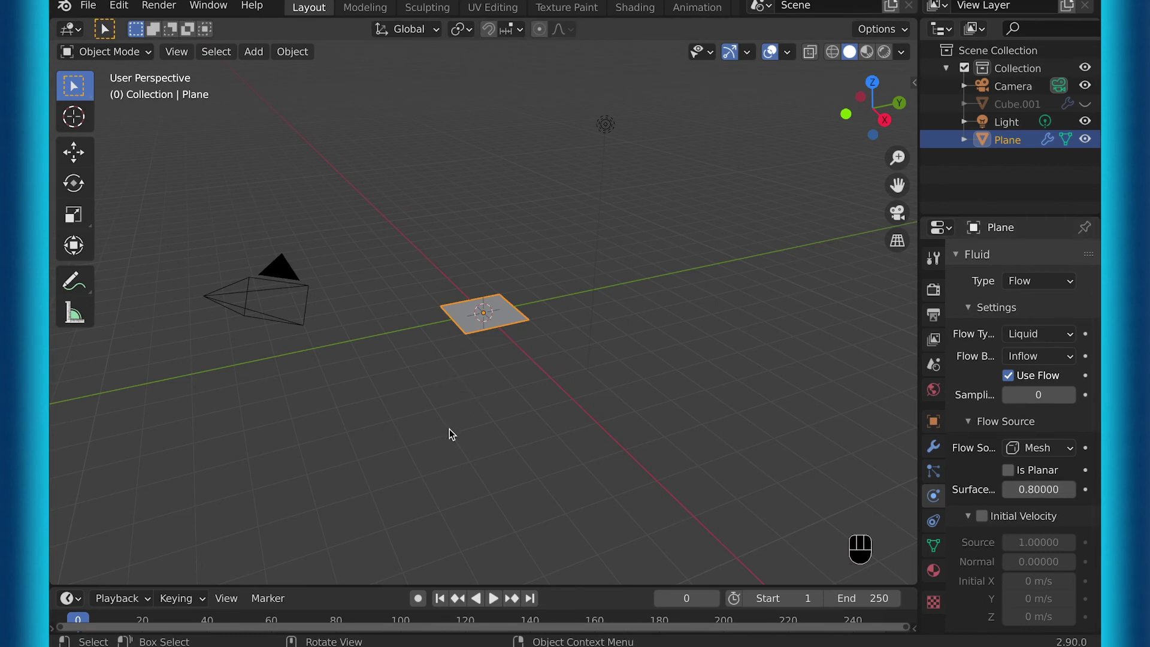
Step: Unhide Cube.001 and scrub the early frames to preview liquid rising from the plane
key("alt+h")
mouse_move(76, 624)
left_mouse_down()
mouse_move(223, 623)
mouse_move(71, 618)
left_mouse_up()
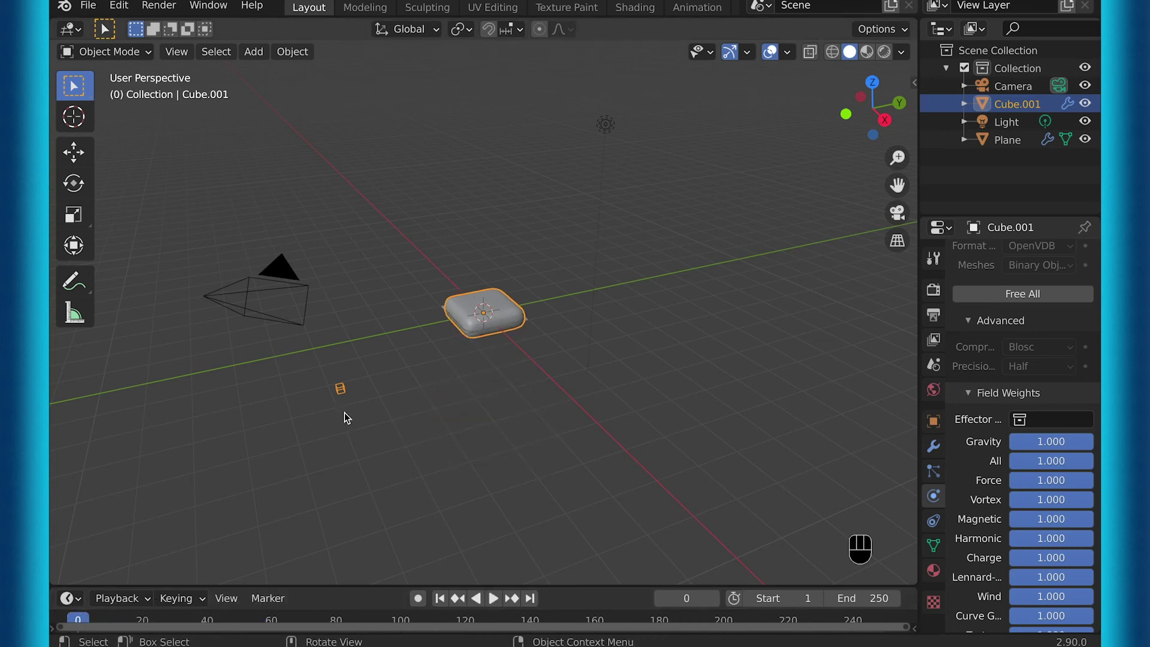